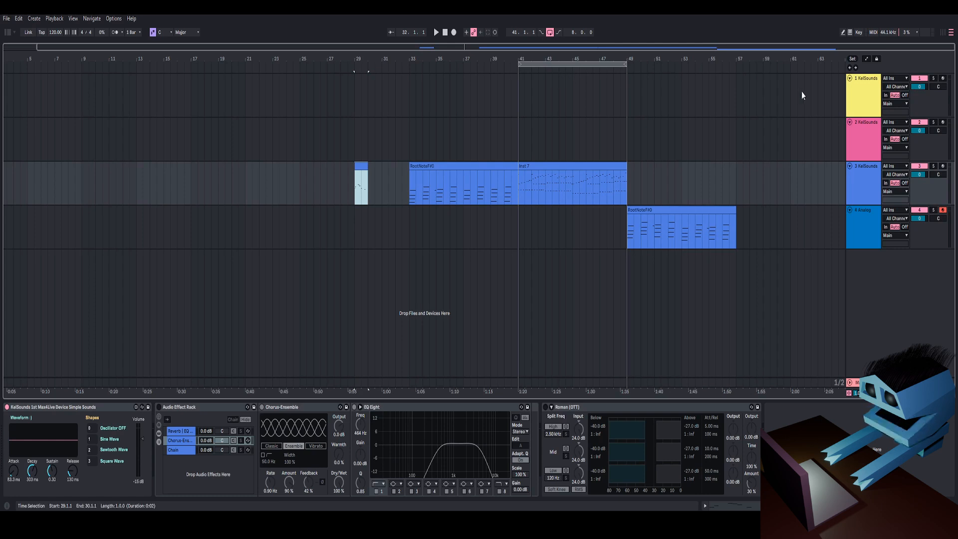
Step: Select the third KelSounds track to display its device chain
{"action": "left_click_drag", "start_coordinate": [625, 60], "coordinate": [723, 63]}
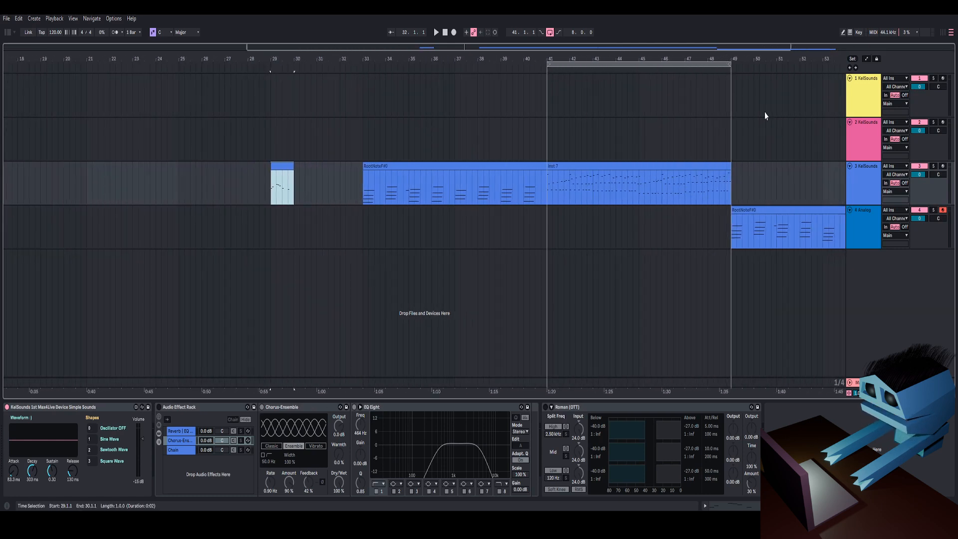
{"action": "left_click", "coordinate": [867, 135]}
{"action": "left_click", "coordinate": [868, 113]}
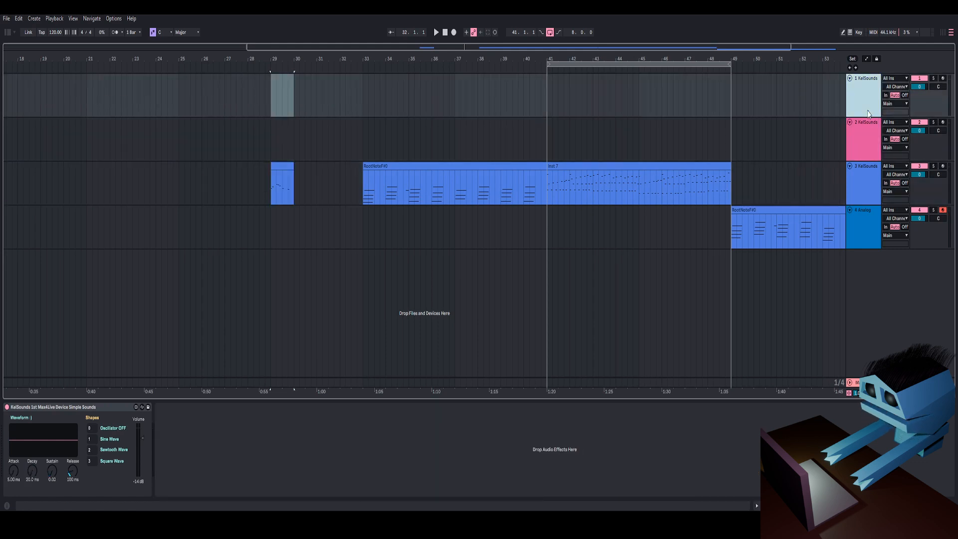
{"action": "left_click", "coordinate": [865, 131]}
{"action": "left_click", "coordinate": [861, 176]}
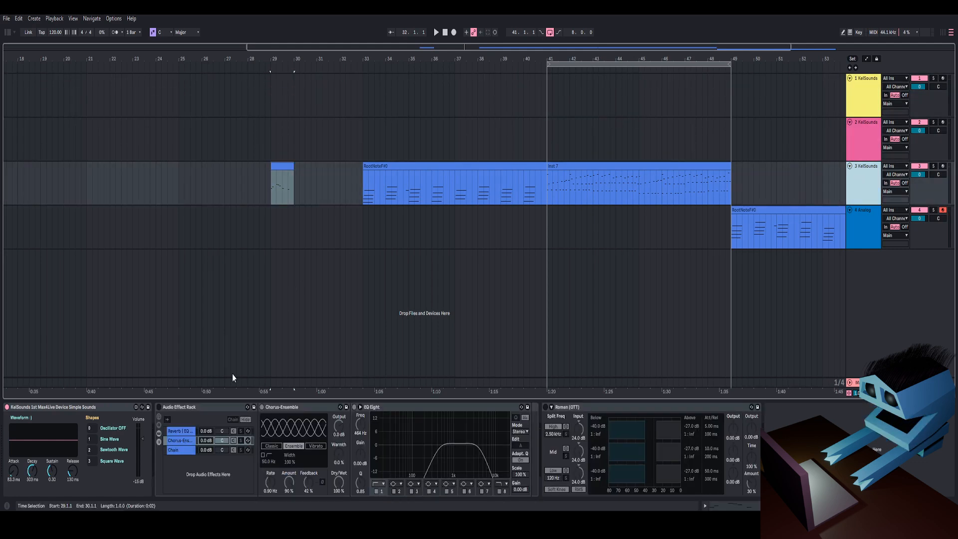
{"action": "left_click_drag", "start_coordinate": [464, 60], "coordinate": [465, 95]}
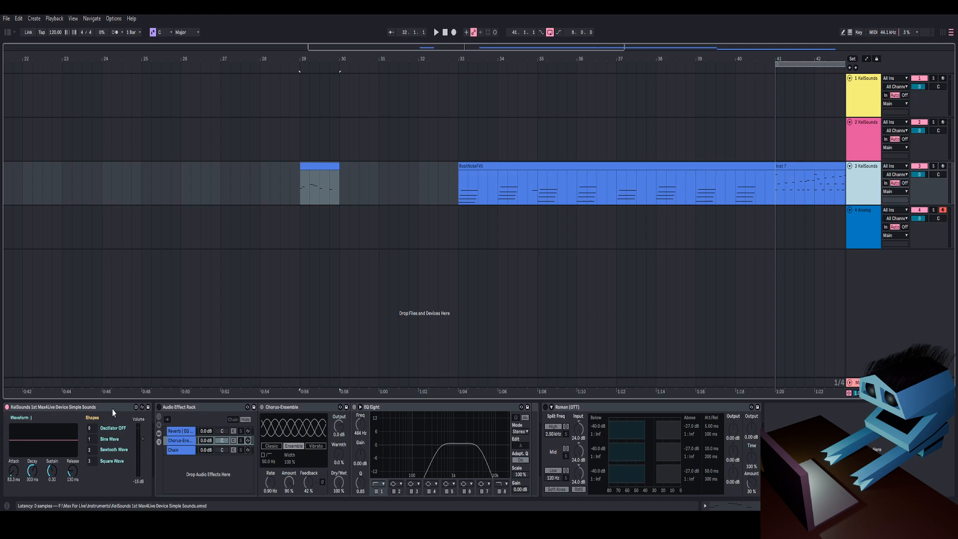
Step: Open the KelSounds Simple Sounds device in the Max editor and lock its patcher
{"action": "left_click", "coordinate": [136, 407]}
{"action": "left_click_drag", "start_coordinate": [539, 50], "coordinate": [566, 62]}
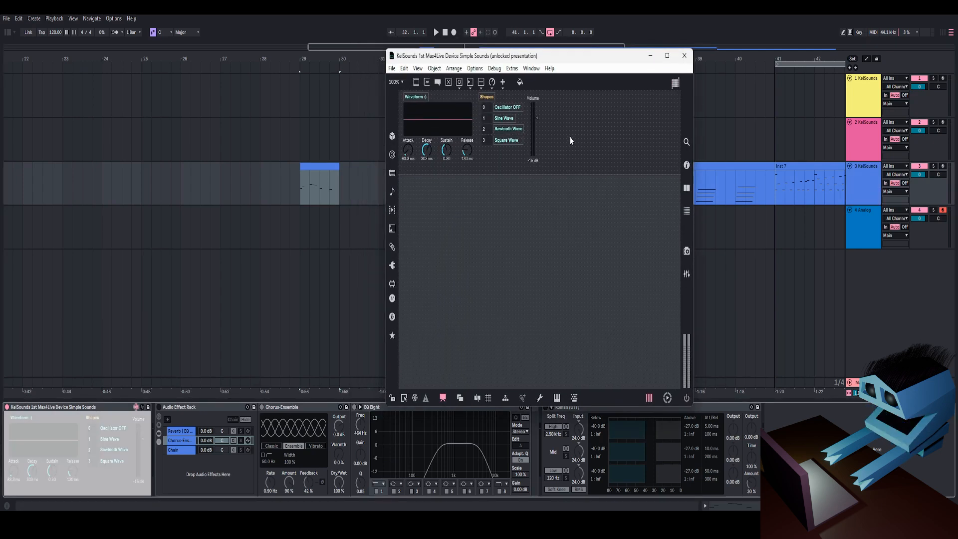
{"action": "left_click", "coordinate": [392, 398]}
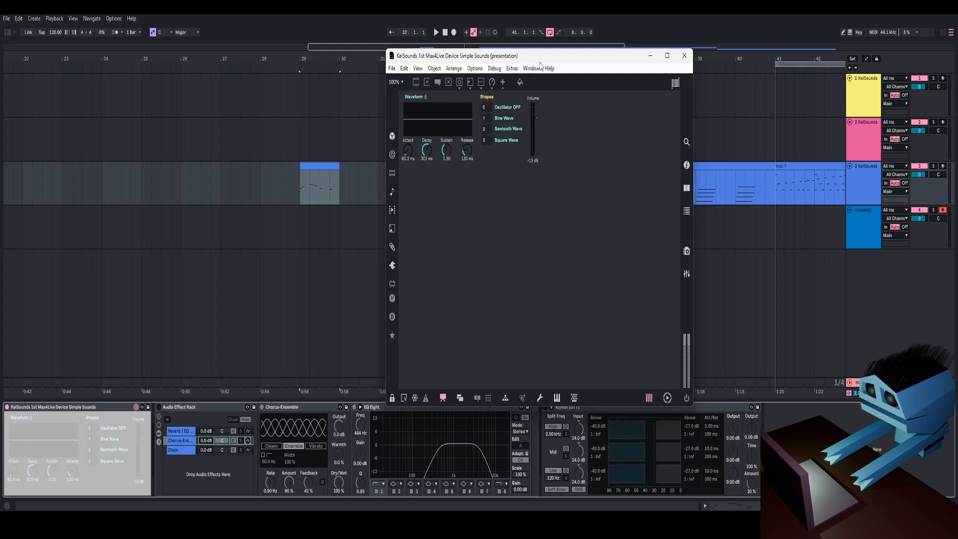
{"action": "left_click_drag", "start_coordinate": [542, 61], "coordinate": [724, 96]}
Step: Select the RootNoteFill clip on the third track and start playback
{"action": "left_click", "coordinate": [505, 167]}
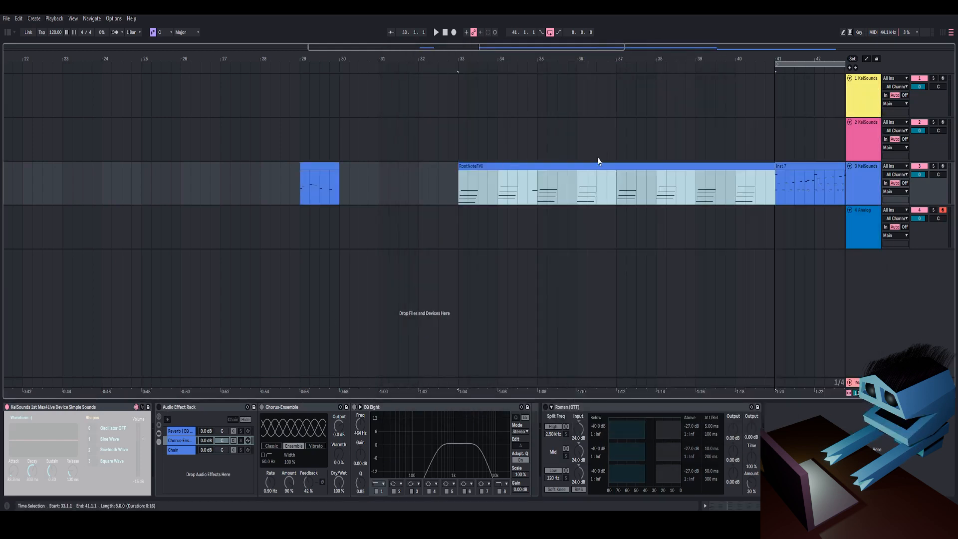
{"action": "key", "text": "space"}
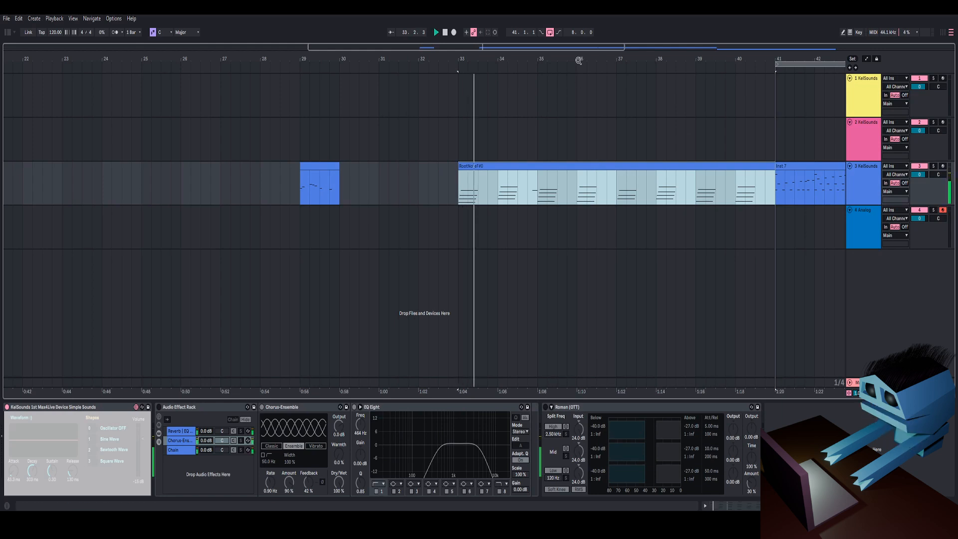
Step: Switch to the Max editor window and close it
{"action": "key", "text": "alt+Tab"}
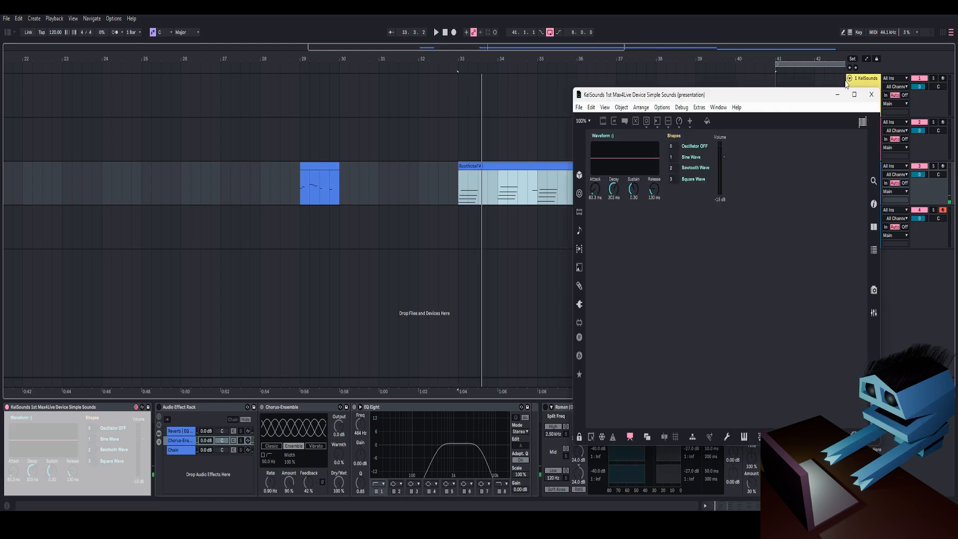
{"action": "left_click", "coordinate": [874, 95]}
{"action": "left_click_drag", "start_coordinate": [553, 59], "coordinate": [468, 65]}
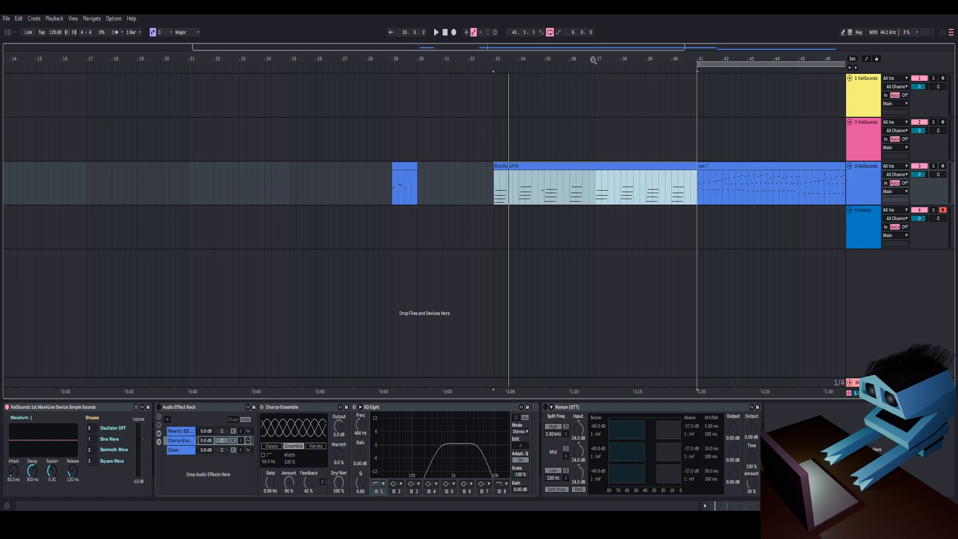
{"action": "left_click_drag", "start_coordinate": [594, 60], "coordinate": [561, 68]}
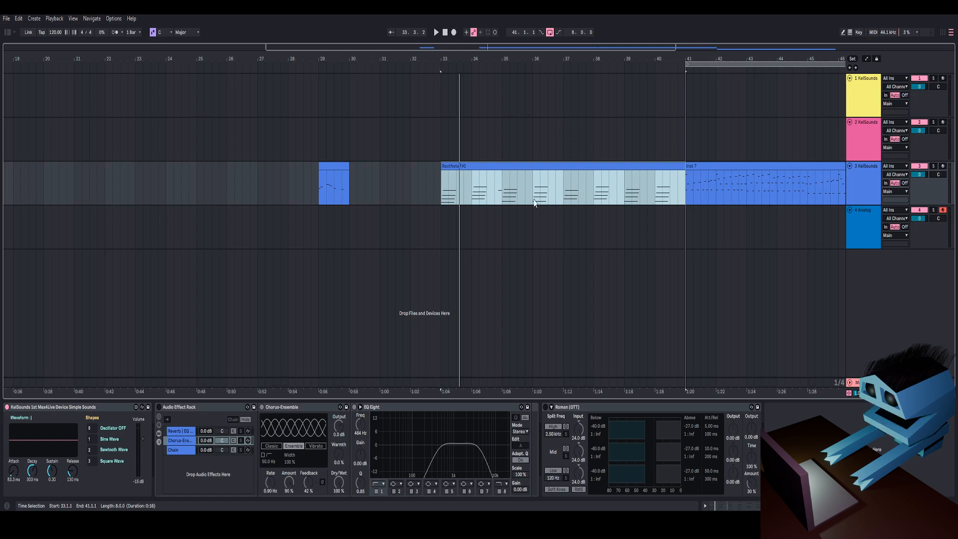
Step: Reopen the device in the Max editor and search the reference for poly~
{"action": "left_click", "coordinate": [136, 407]}
{"action": "left_click", "coordinate": [656, 132]}
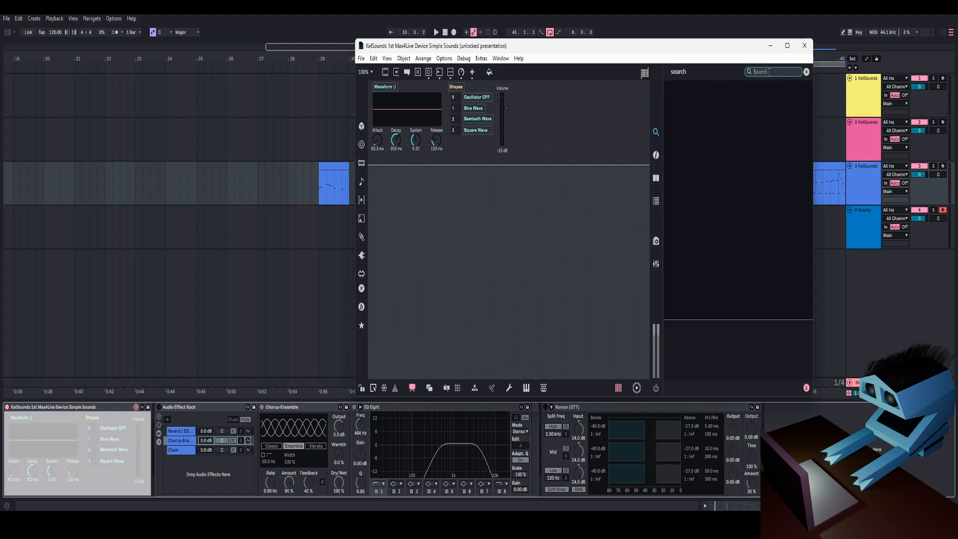
{"action": "type", "text": "pol"}
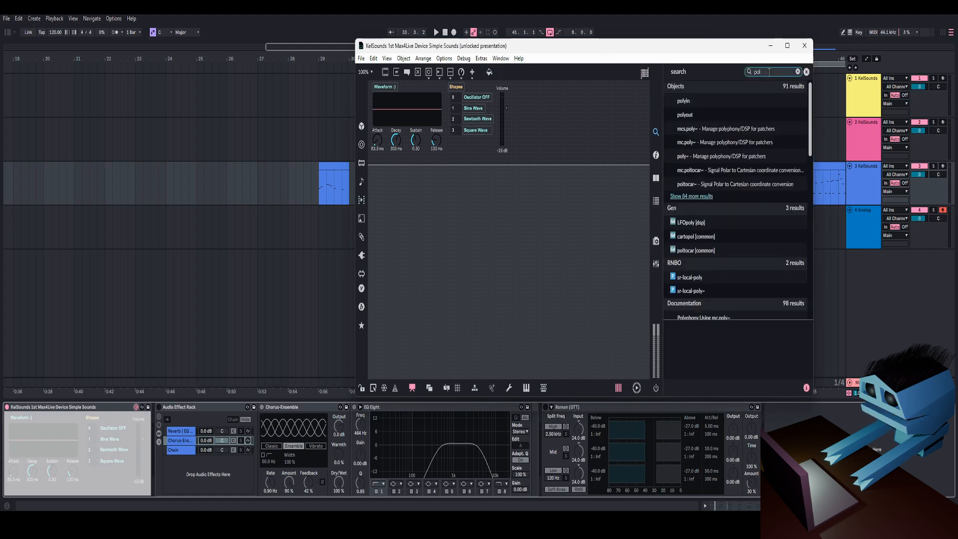
{"action": "type", "text": "y~"}
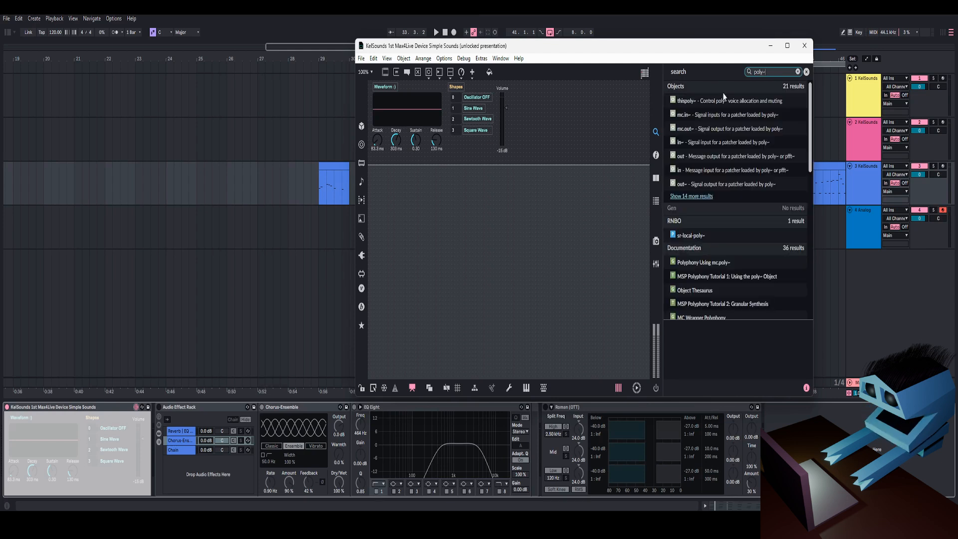
Step: Open and read the MSP Polyphony Tutorial 1: Using the poly~ Object documentation, then close it
{"action": "scroll", "coordinate": [722, 227], "scroll_direction": "down", "scroll_amount": 5}
{"action": "scroll", "coordinate": [720, 228], "scroll_direction": "up", "scroll_amount": 6}
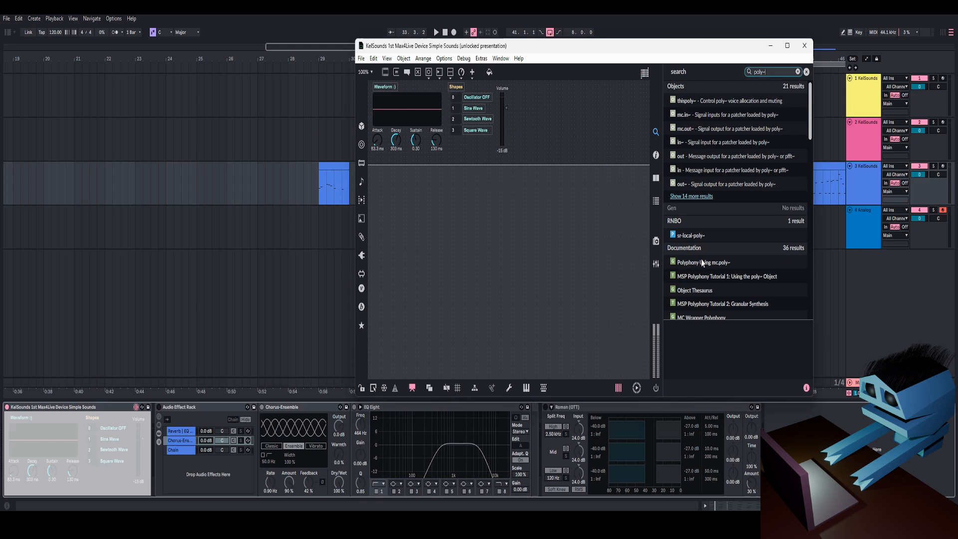
{"action": "scroll", "coordinate": [714, 254], "scroll_direction": "down", "scroll_amount": 3}
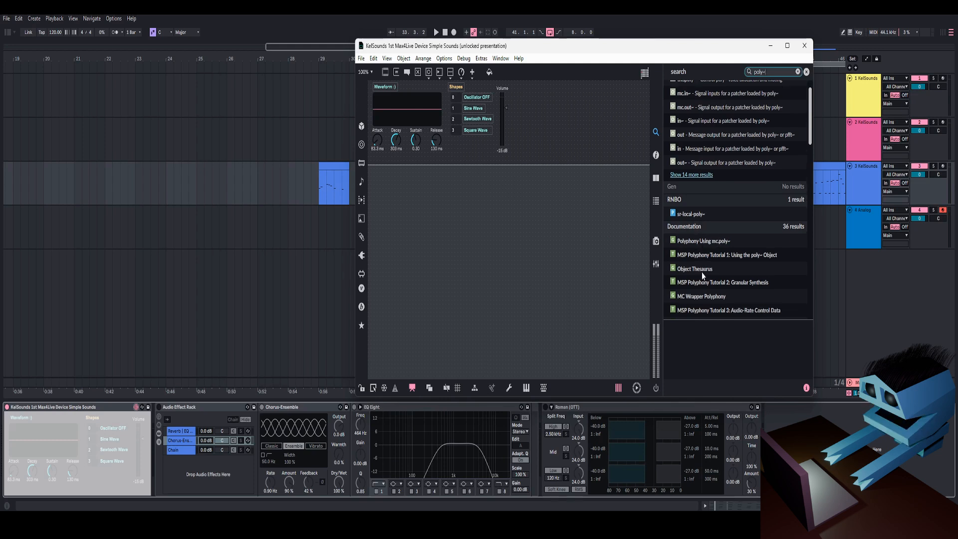
{"action": "scroll", "coordinate": [699, 204], "scroll_direction": "down", "scroll_amount": 2}
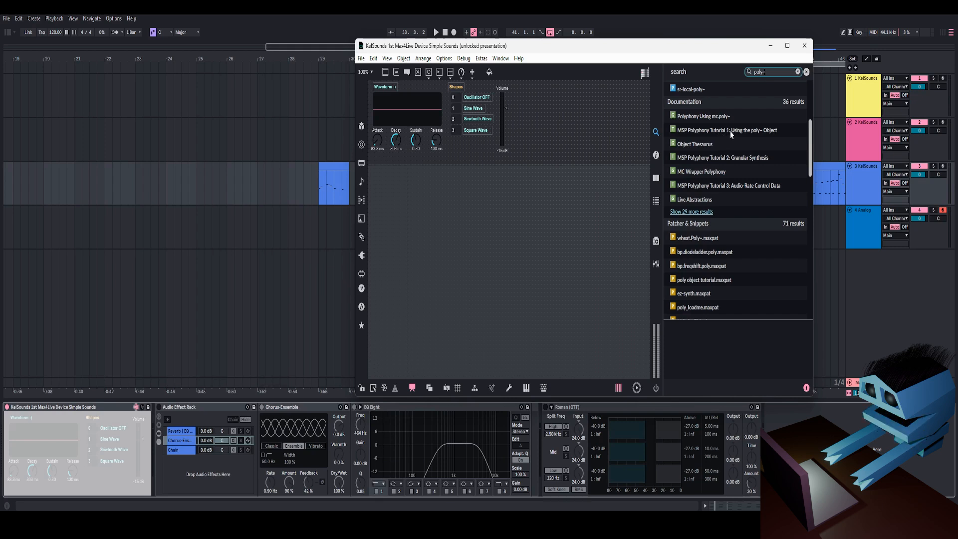
{"action": "double_click", "coordinate": [730, 131]}
{"action": "scroll", "coordinate": [755, 212], "scroll_direction": "down", "scroll_amount": 4}
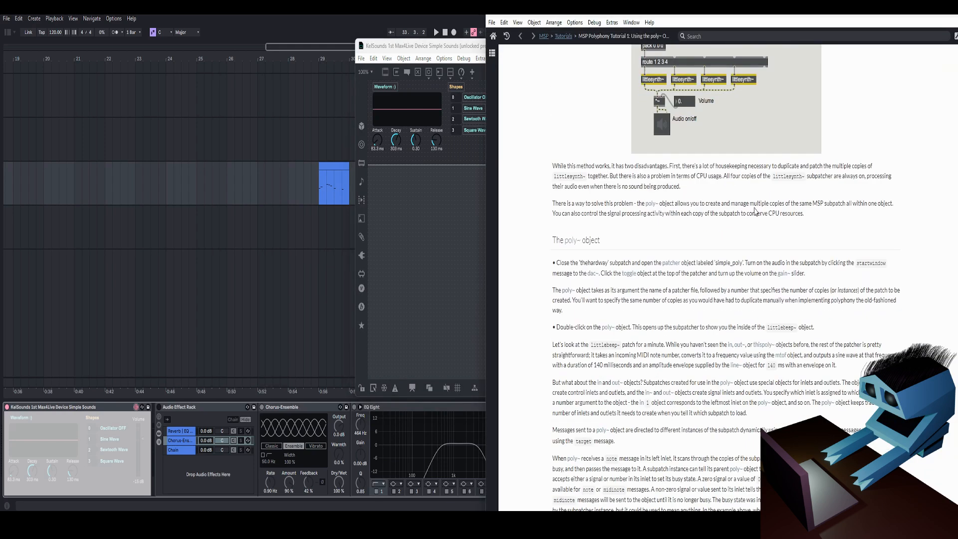
{"action": "scroll", "coordinate": [755, 211], "scroll_direction": "up", "scroll_amount": 4}
{"action": "left_click", "coordinate": [951, 16]}
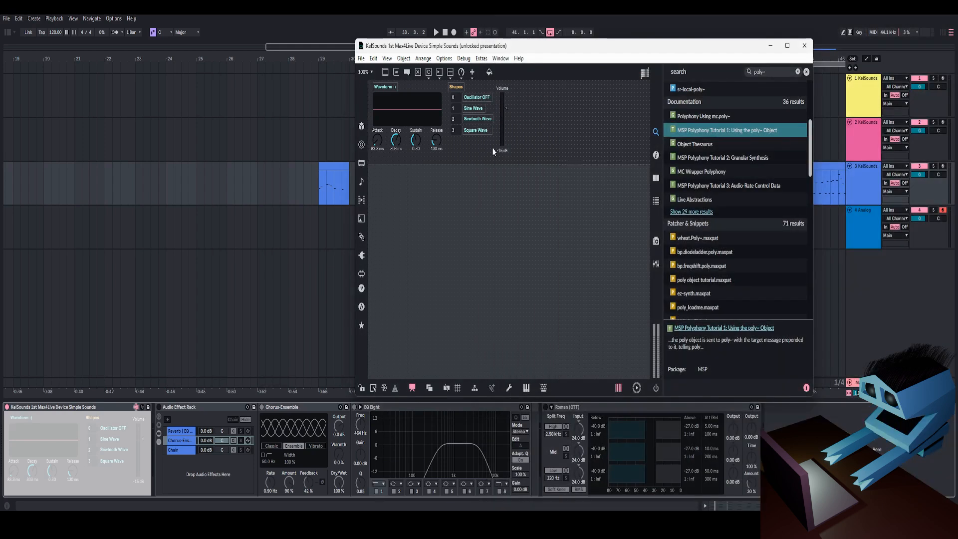
Step: Create a poly~ object in the device patcher
{"action": "double_click", "coordinate": [582, 134]}
{"action": "type", "text": "poly~"}
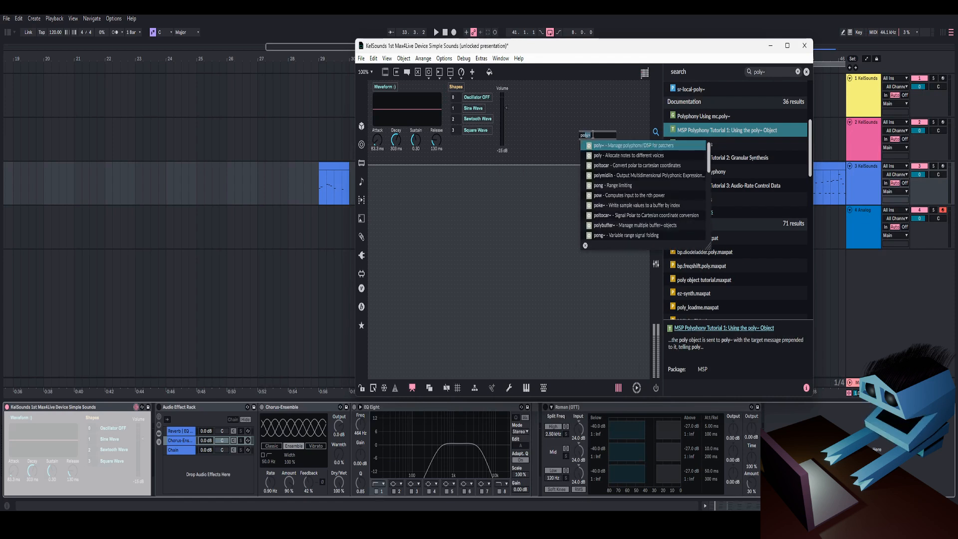
{"action": "key", "text": "Return"}
Step: Open the poly~ help patcher and browse its voice messages, signals, resampling, loading and multithreading tabs
{"action": "right_click", "coordinate": [588, 136]}
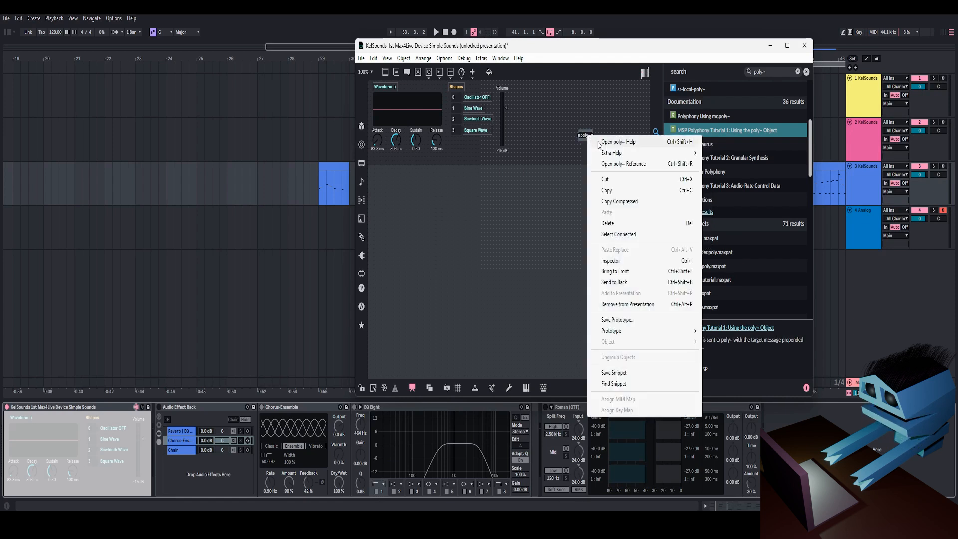
{"action": "left_click", "coordinate": [601, 143]}
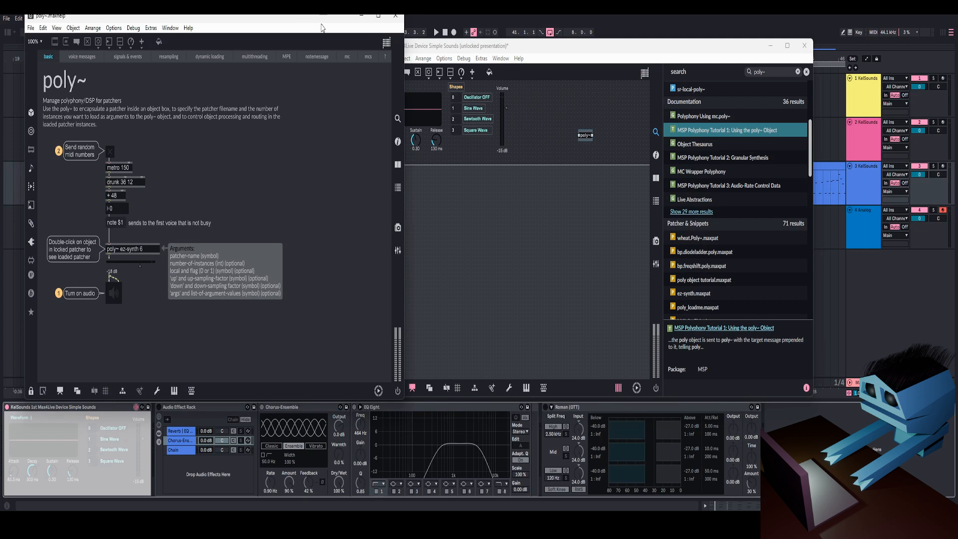
{"action": "left_click_drag", "start_coordinate": [303, 20], "coordinate": [796, 44]}
{"action": "left_click_drag", "start_coordinate": [645, 43], "coordinate": [454, 34]}
{"action": "left_click", "coordinate": [388, 72]}
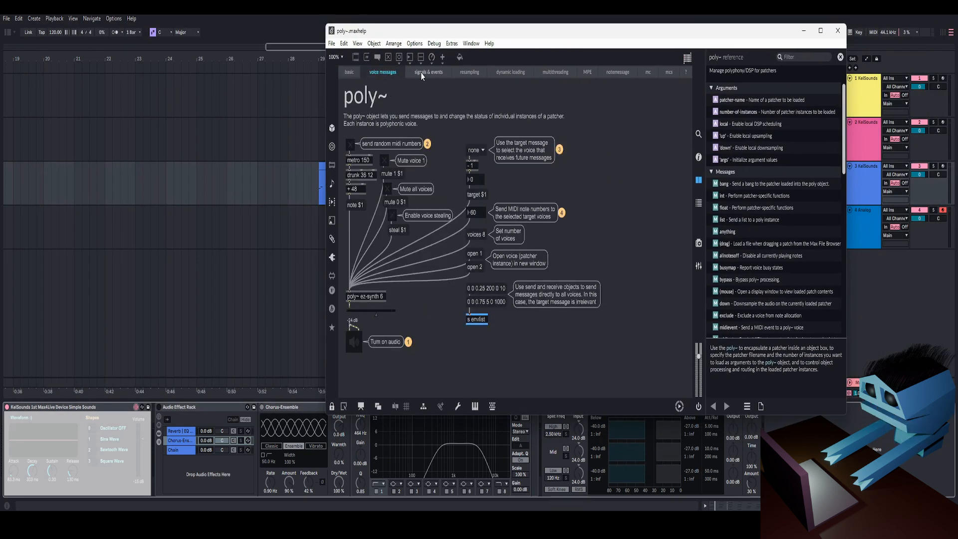
{"action": "left_click", "coordinate": [421, 73]}
{"action": "left_click", "coordinate": [469, 72]}
{"action": "left_click", "coordinate": [510, 72]}
{"action": "left_click", "coordinate": [559, 71]}
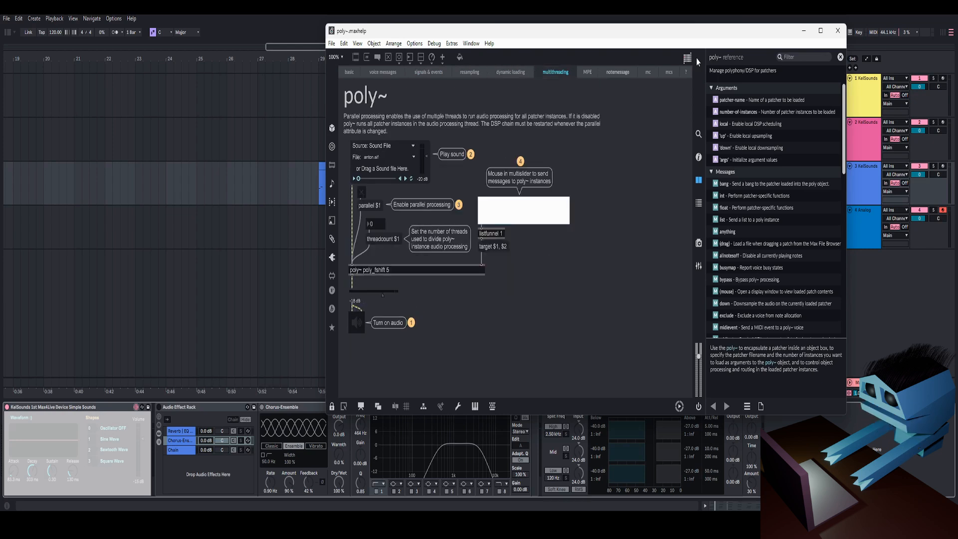
{"action": "left_click", "coordinate": [838, 31]}
{"action": "scroll", "coordinate": [690, 217], "scroll_direction": "down", "scroll_amount": 5}
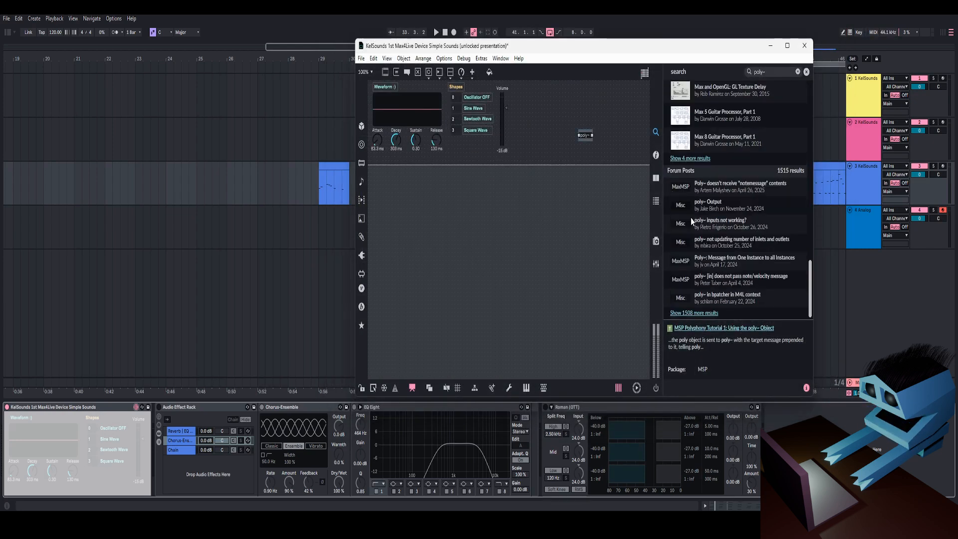
{"action": "scroll", "coordinate": [691, 216], "scroll_direction": "up", "scroll_amount": 5}
{"action": "left_click_drag", "start_coordinate": [587, 140], "coordinate": [582, 148]}
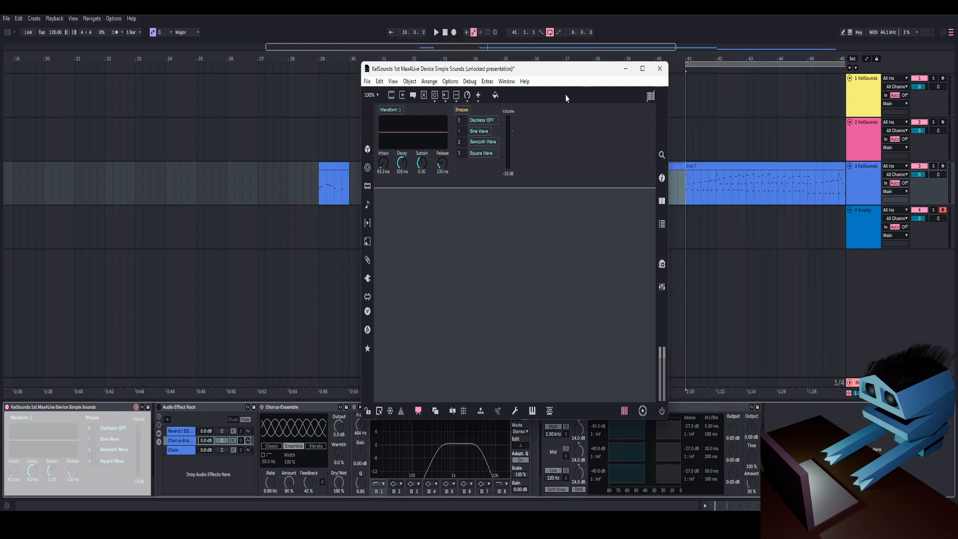
{"action": "mouse_move", "coordinate": [561, 71]}
{"action": "left_mouse_down"}
{"action": "mouse_move", "coordinate": [547, 64]}
{"action": "mouse_move", "coordinate": [568, 70]}
{"action": "left_mouse_up"}
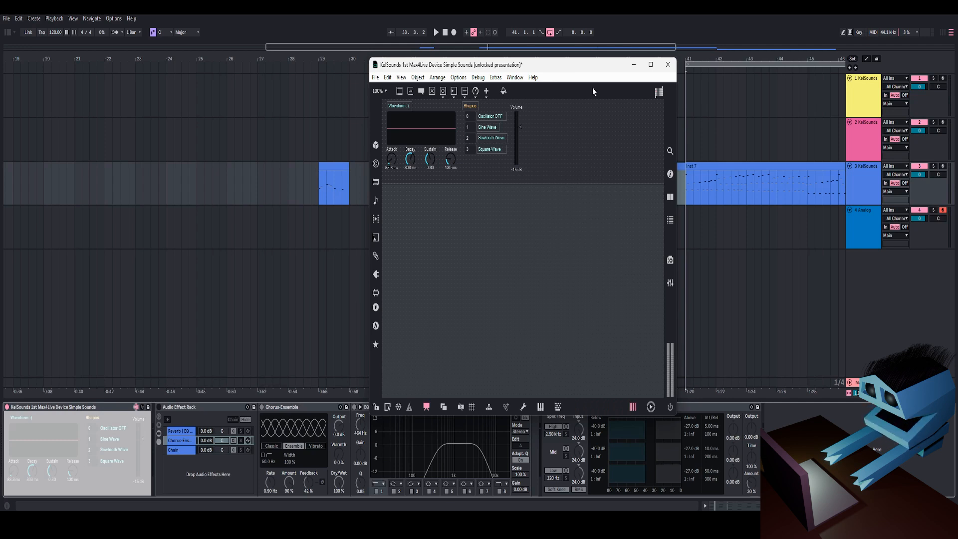
{"action": "left_click_drag", "start_coordinate": [588, 65], "coordinate": [599, 71]}
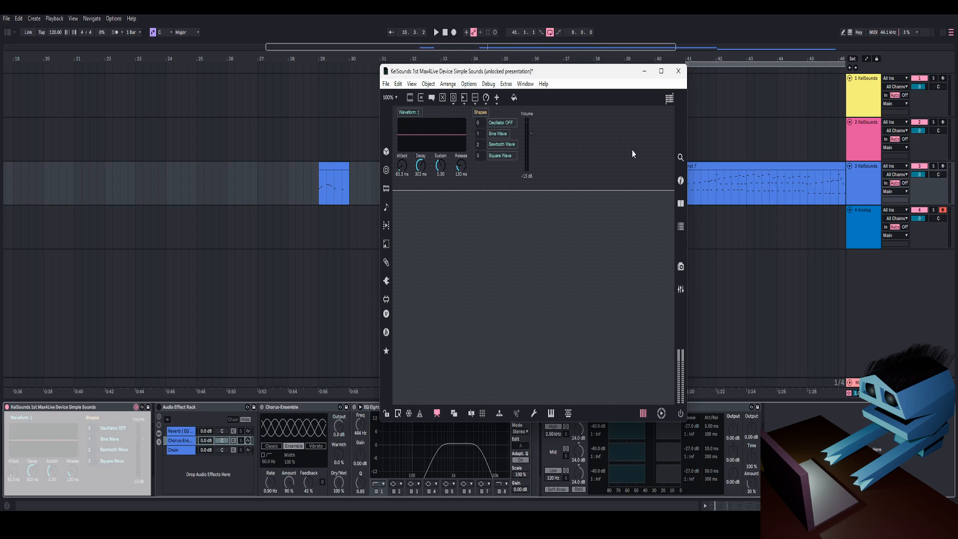
{"action": "left_click_drag", "start_coordinate": [590, 80], "coordinate": [604, 94]}
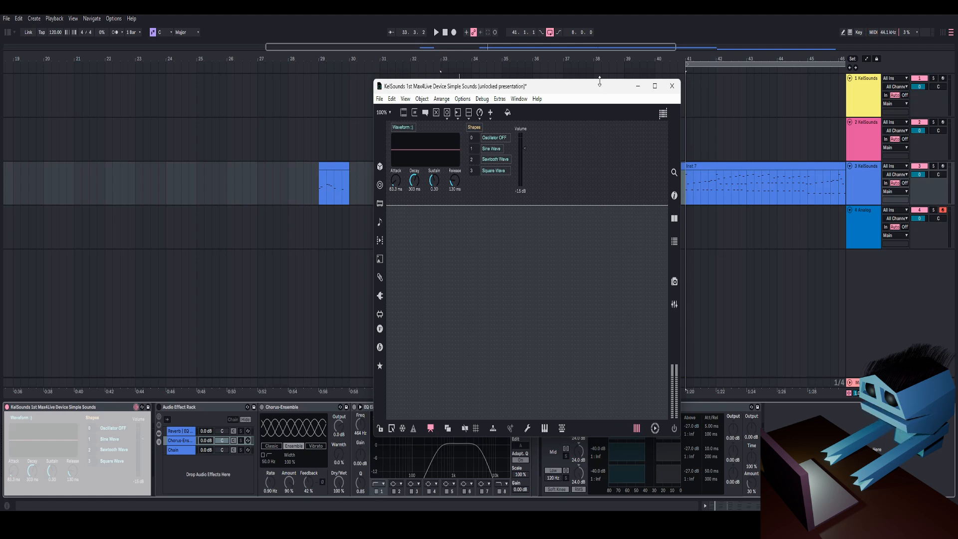
{"action": "left_click_drag", "start_coordinate": [605, 92], "coordinate": [616, 80]}
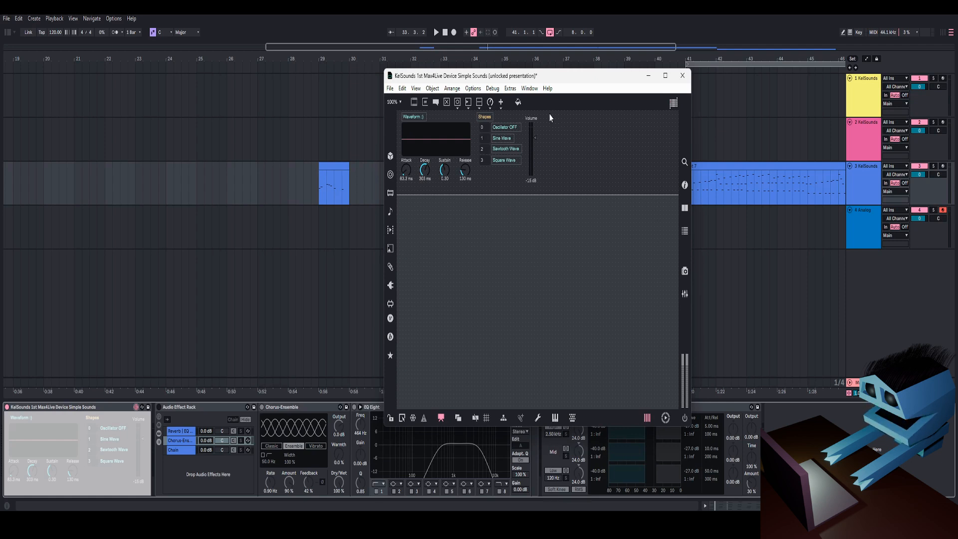
{"action": "left_click_drag", "start_coordinate": [564, 81], "coordinate": [528, 75]}
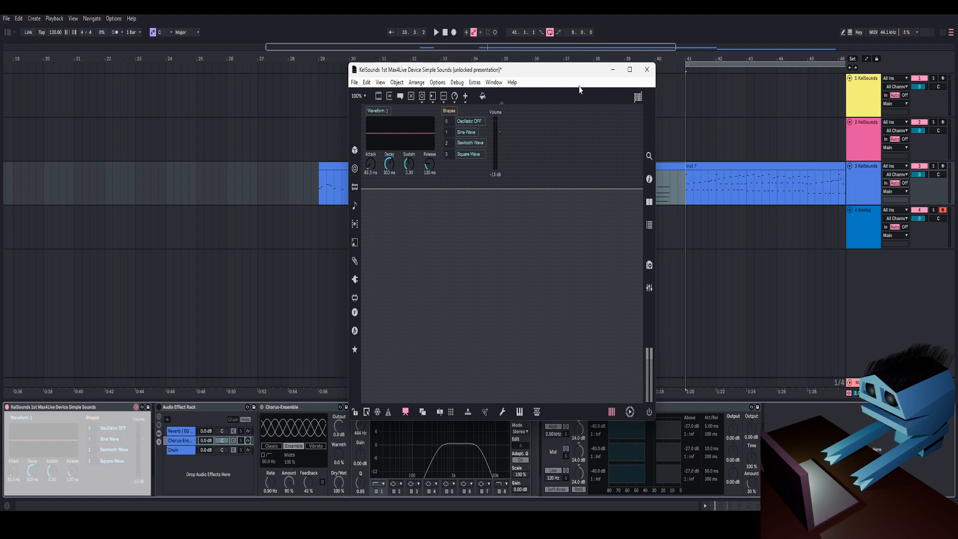
{"action": "mouse_move", "coordinate": [585, 72]}
{"action": "left_mouse_down"}
{"action": "mouse_move", "coordinate": [611, 87]}
{"action": "mouse_move", "coordinate": [588, 87]}
{"action": "left_mouse_up"}
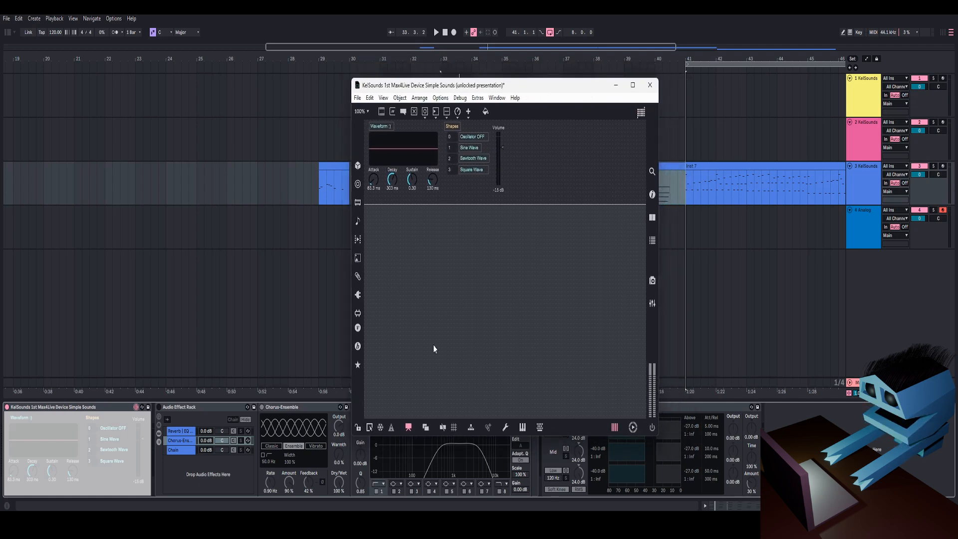
{"action": "left_click_drag", "start_coordinate": [557, 90], "coordinate": [571, 91]}
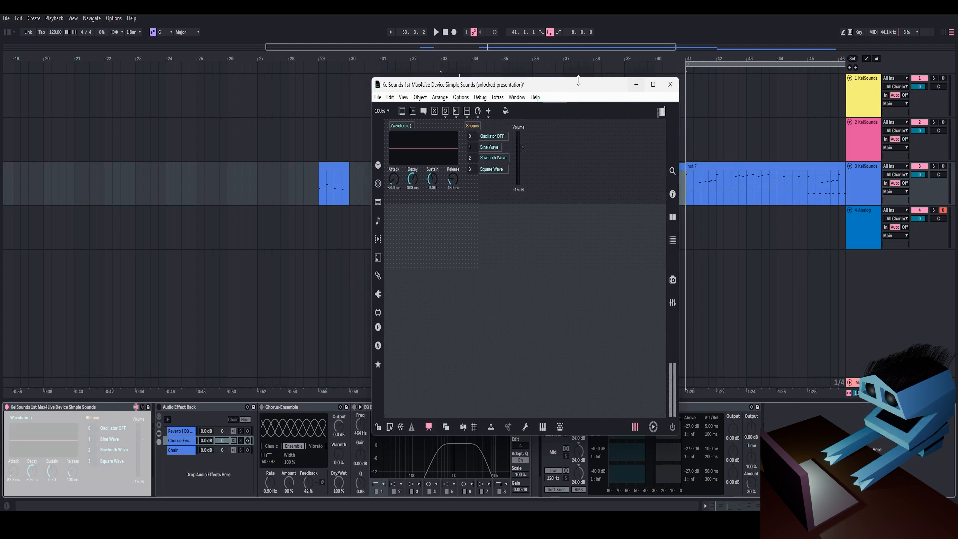
Step: Leave presentation mode to examine the device's full patch
{"action": "left_click", "coordinate": [428, 428]}
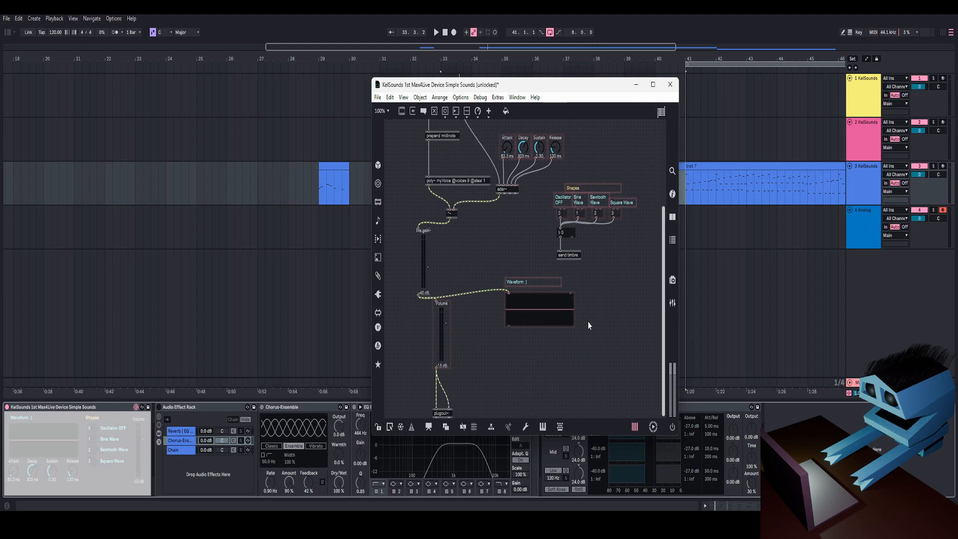
{"action": "scroll", "coordinate": [601, 304], "scroll_direction": "up", "scroll_amount": 3}
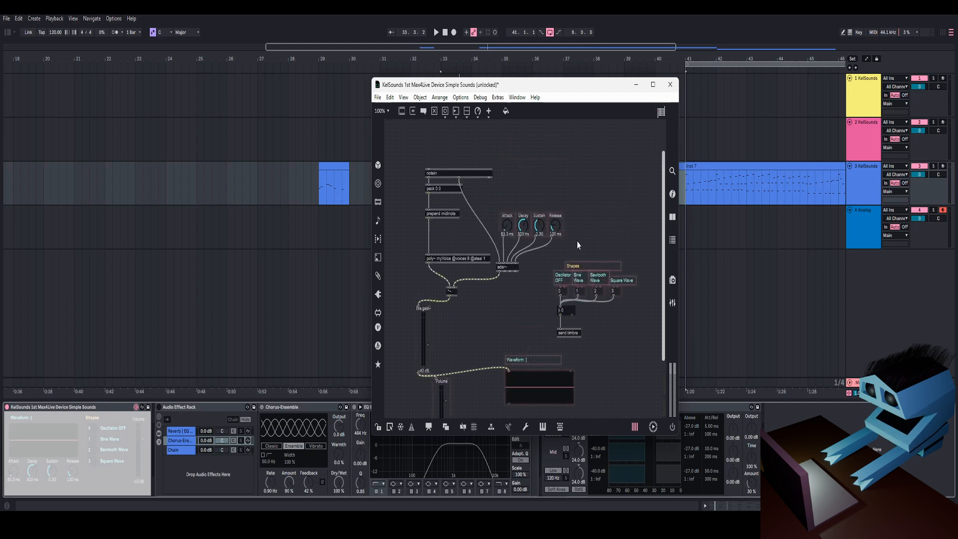
Step: Scroll through the device's patch to examine the poly~ object and its signal chain
{"action": "scroll", "coordinate": [649, 200], "scroll_direction": "down", "scroll_amount": 3}
{"action": "scroll", "coordinate": [626, 244], "scroll_direction": "up", "scroll_amount": 5}
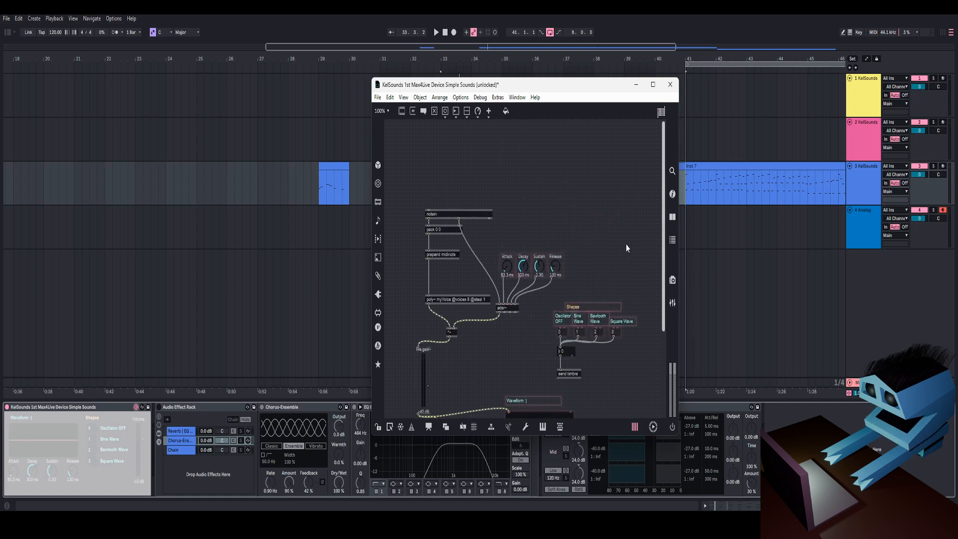
{"action": "scroll", "coordinate": [609, 219], "scroll_direction": "down", "scroll_amount": 5}
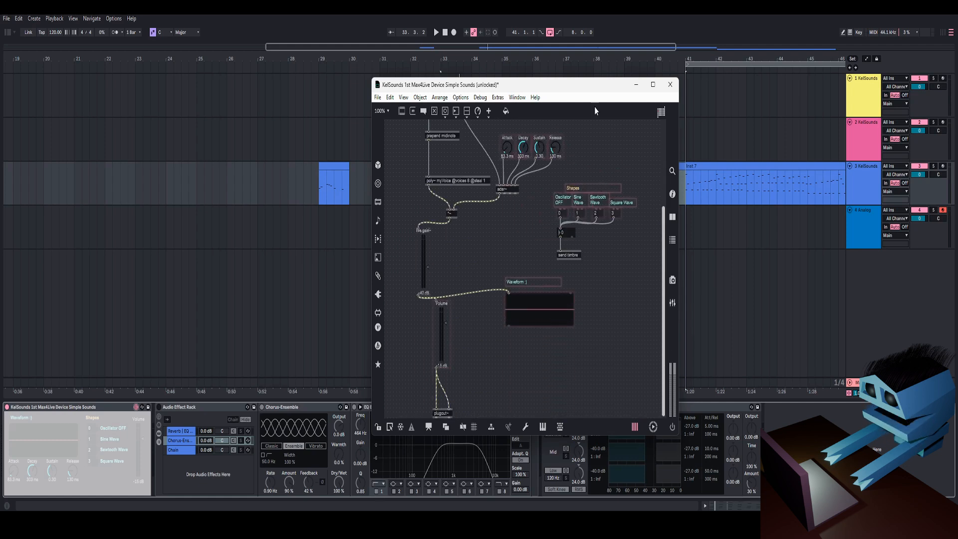
{"action": "scroll", "coordinate": [594, 182], "scroll_direction": "up", "scroll_amount": 4}
{"action": "scroll", "coordinate": [601, 190], "scroll_direction": "down", "scroll_amount": 4}
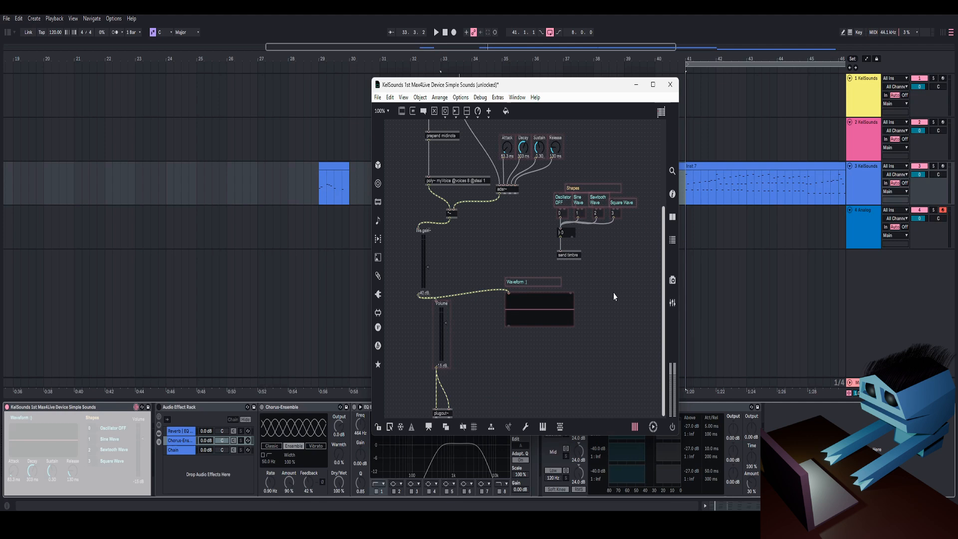
{"action": "left_click", "coordinate": [378, 428]}
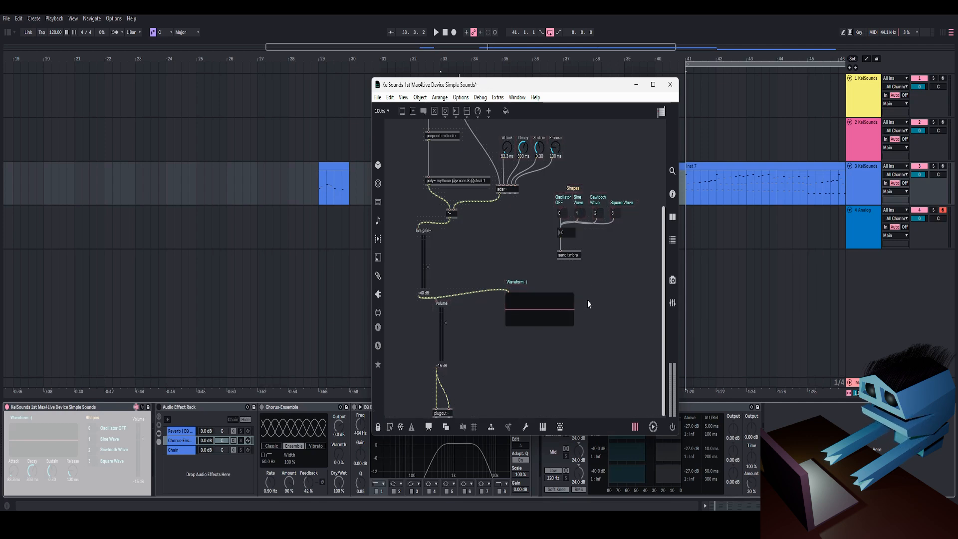
{"action": "scroll", "coordinate": [588, 296], "scroll_direction": "up", "scroll_amount": 3}
{"action": "scroll", "coordinate": [591, 286], "scroll_direction": "down", "scroll_amount": 3}
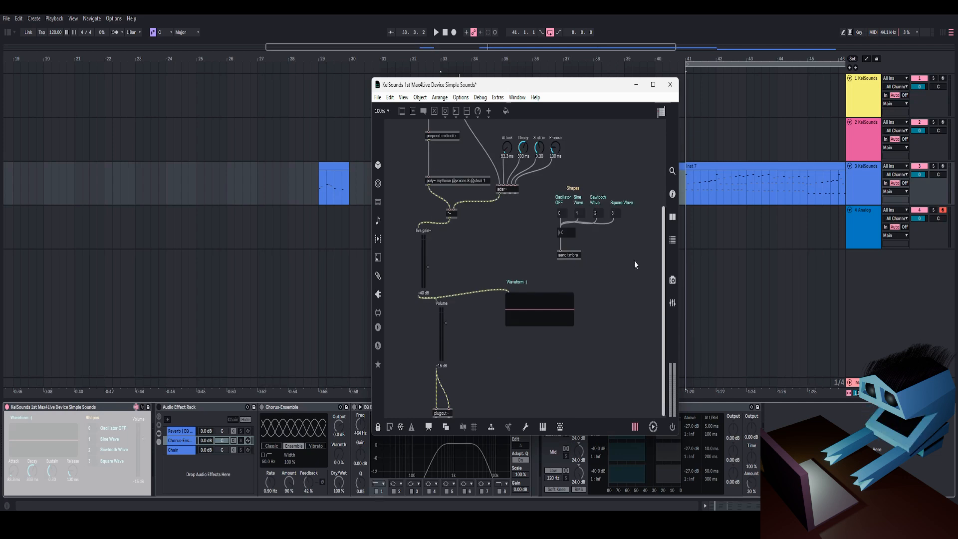
{"action": "scroll", "coordinate": [634, 264], "scroll_direction": "up", "scroll_amount": 3}
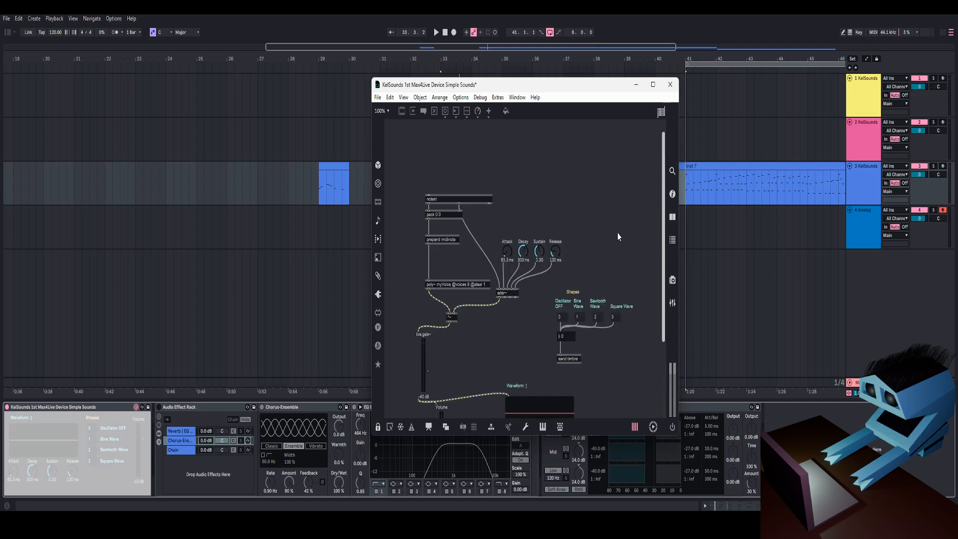
{"action": "left_click", "coordinate": [379, 429]}
{"action": "scroll", "coordinate": [608, 323], "scroll_direction": "down", "scroll_amount": 3}
{"action": "scroll", "coordinate": [607, 323], "scroll_direction": "up", "scroll_amount": 3}
{"action": "left_click_drag", "start_coordinate": [580, 87], "coordinate": [571, 63]}
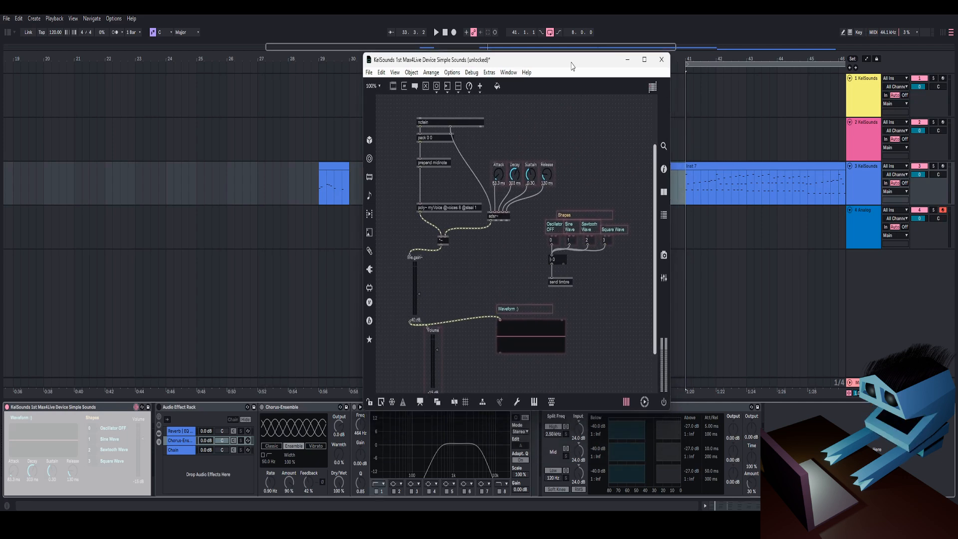
{"action": "scroll", "coordinate": [594, 254], "scroll_direction": "down", "scroll_amount": 2}
{"action": "left_click", "coordinate": [481, 203]}
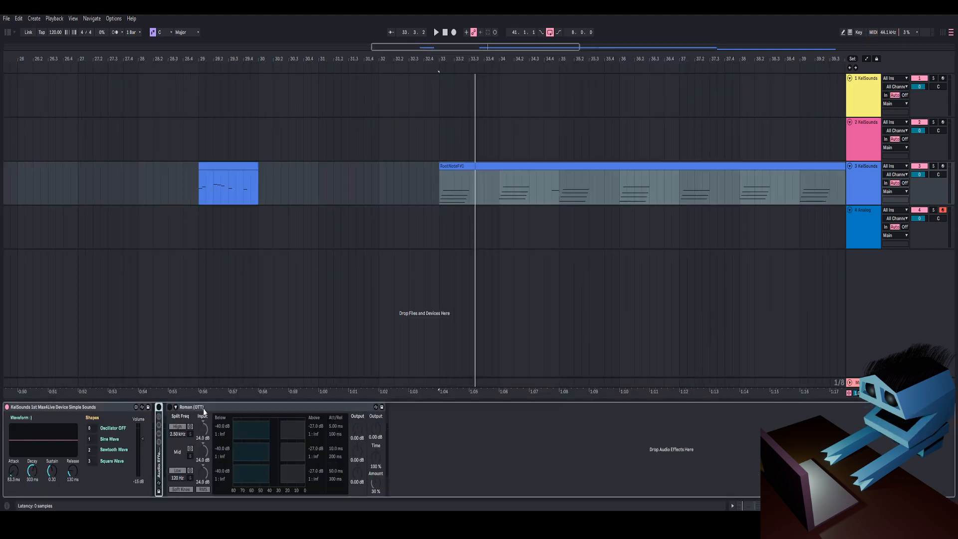
Step: Expand the Roman (OTT) device and play the bass clip with Sawtooth Wave selected to audition the synth
{"action": "double_click", "coordinate": [203, 407]}
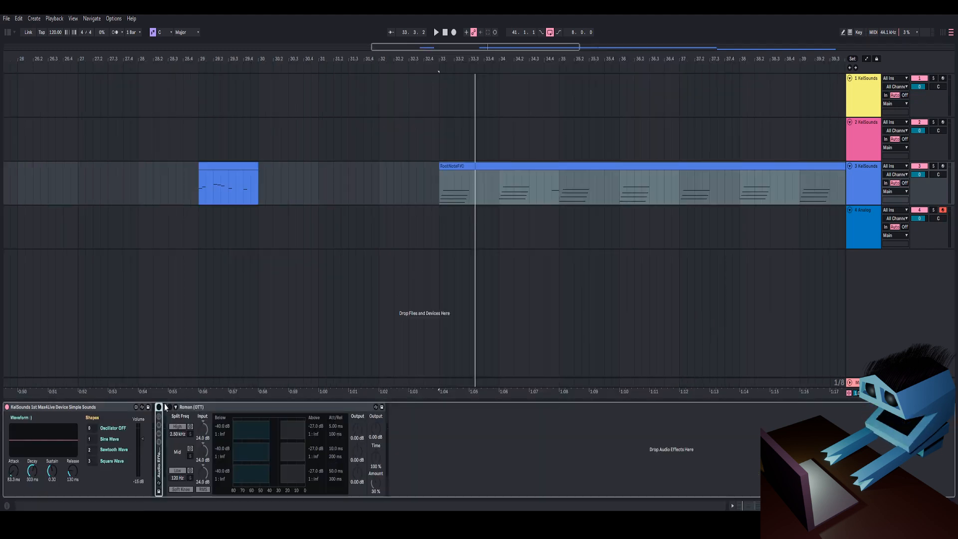
{"action": "left_click", "coordinate": [514, 165]}
{"action": "key", "text": "space"}
{"action": "left_click", "coordinate": [95, 451]}
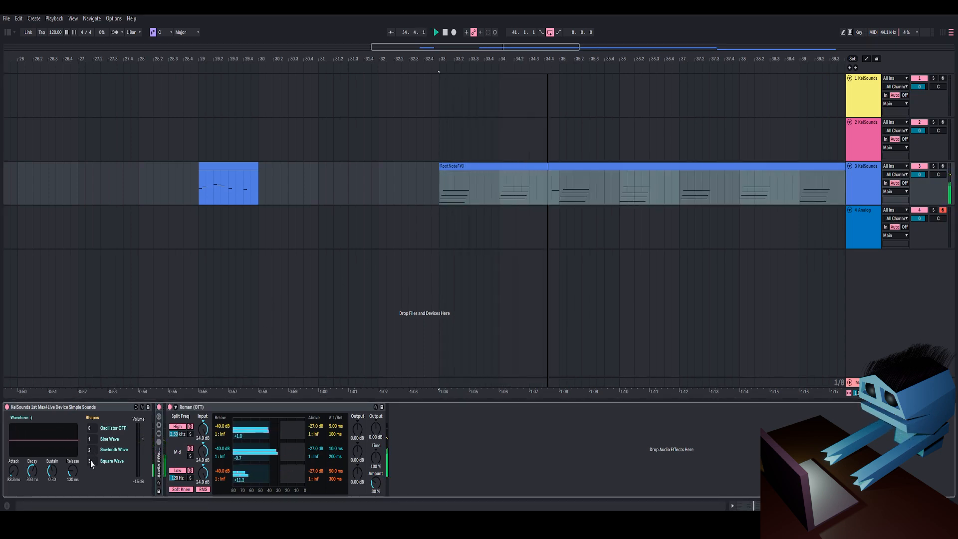
{"action": "key", "text": "space"}
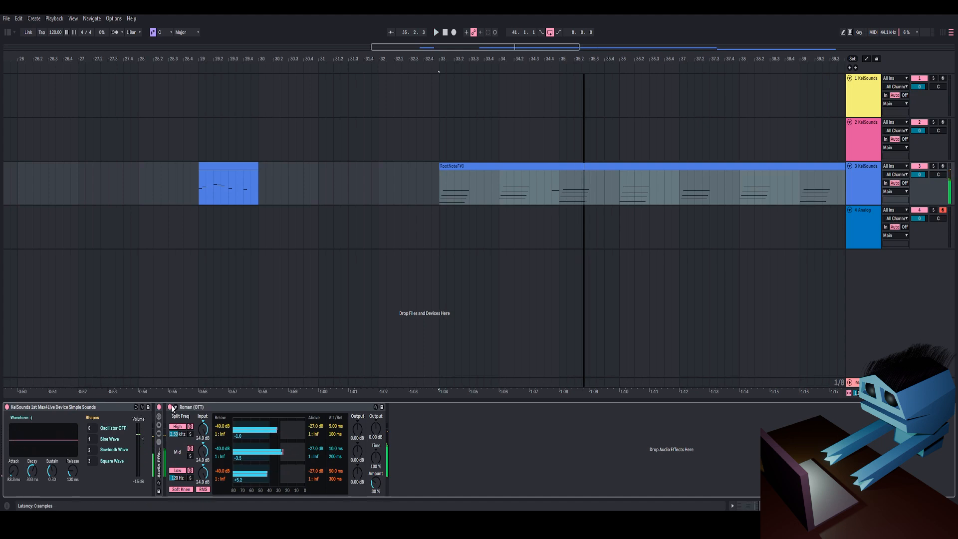
Step: Turn off the Roman (OTT) device and collapse it in the device chain
{"action": "left_click", "coordinate": [170, 407]}
{"action": "left_click_drag", "start_coordinate": [593, 56], "coordinate": [485, 17]}
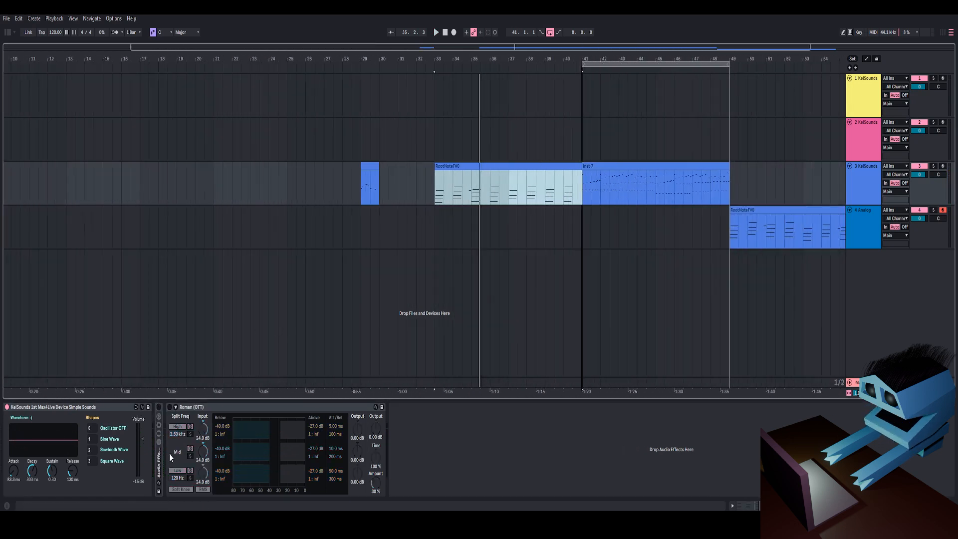
{"action": "left_click", "coordinate": [206, 407]}
{"action": "double_click", "coordinate": [206, 407]}
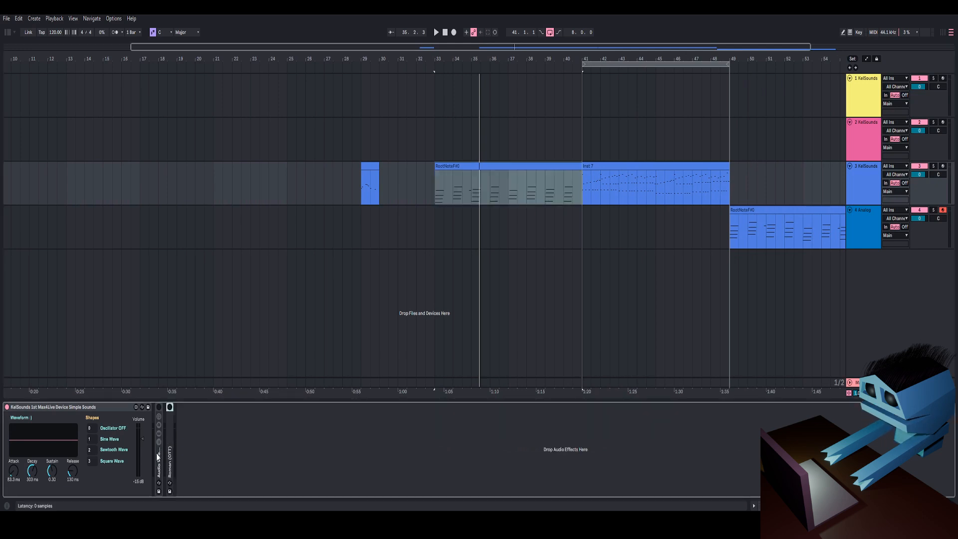
Step: Set a loop over the RootNoteF#0 clip on the KellSounds track
{"action": "left_click_drag", "start_coordinate": [496, 57], "coordinate": [513, 86]}
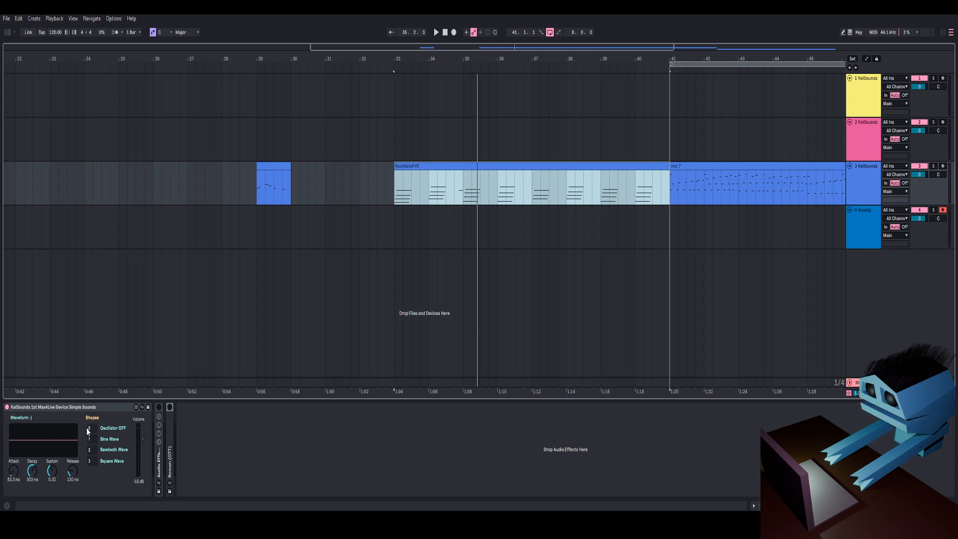
{"action": "right_click", "coordinate": [505, 168]}
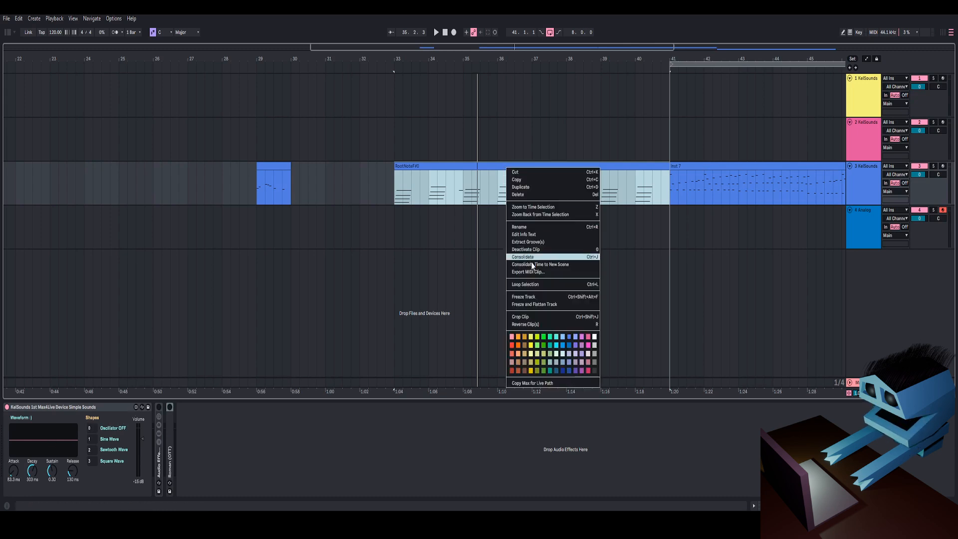
{"action": "left_click", "coordinate": [526, 284]}
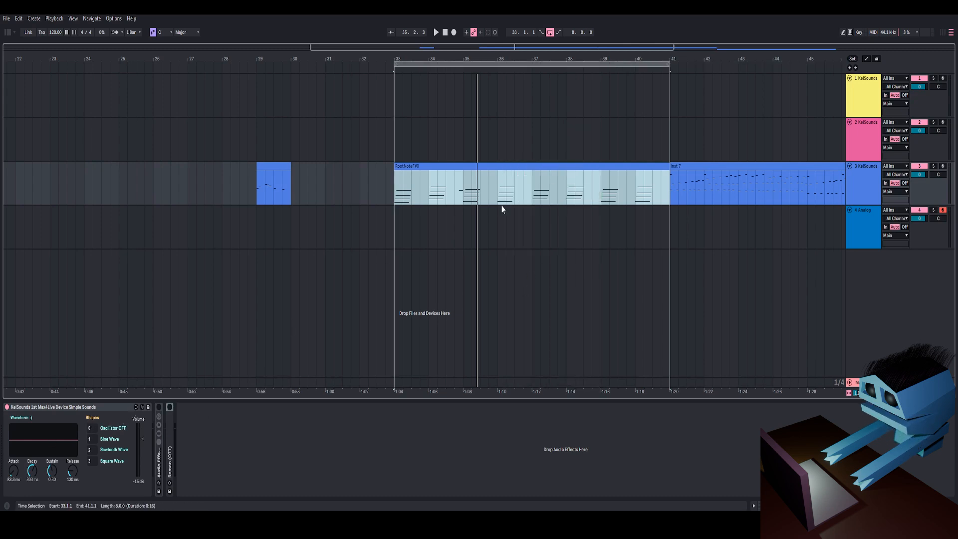
Step: Open the synth device in the Max editor and start playback of the looped clip
{"action": "left_click", "coordinate": [135, 407]}
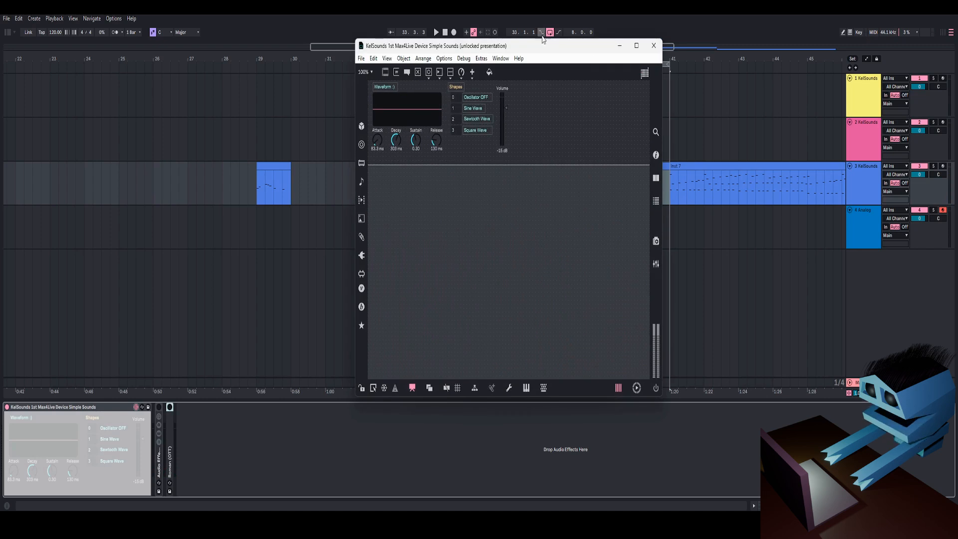
{"action": "left_click_drag", "start_coordinate": [547, 47], "coordinate": [519, 63]}
{"action": "left_click", "coordinate": [390, 408]}
{"action": "left_click", "coordinate": [533, 166]}
{"action": "key", "text": "space"}
{"action": "key", "text": "alt+Tab"}
Step: Select Sine Wave and adjust the Volume slider to about -26 dB while the loop plays
{"action": "left_click_drag", "start_coordinate": [519, 125], "coordinate": [520, 153]}
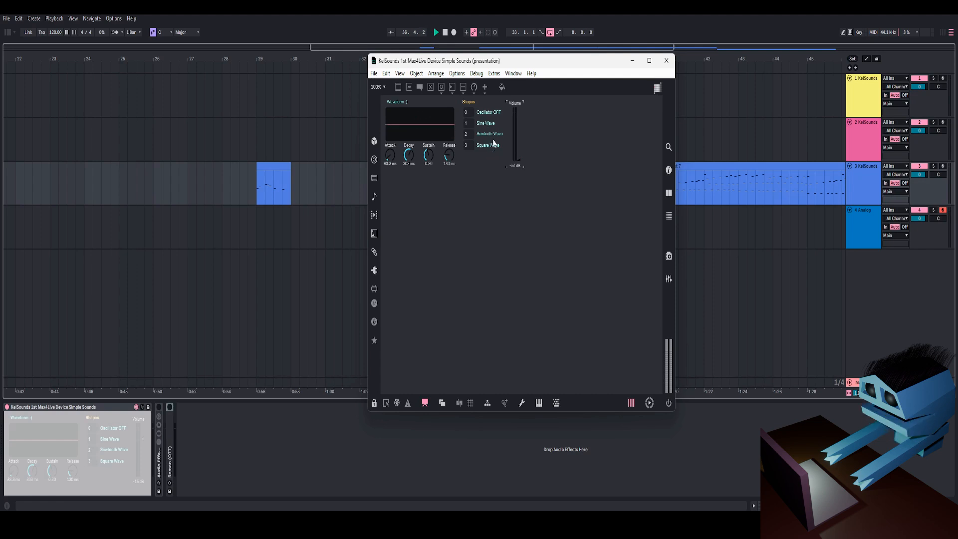
{"action": "left_click", "coordinate": [479, 113]}
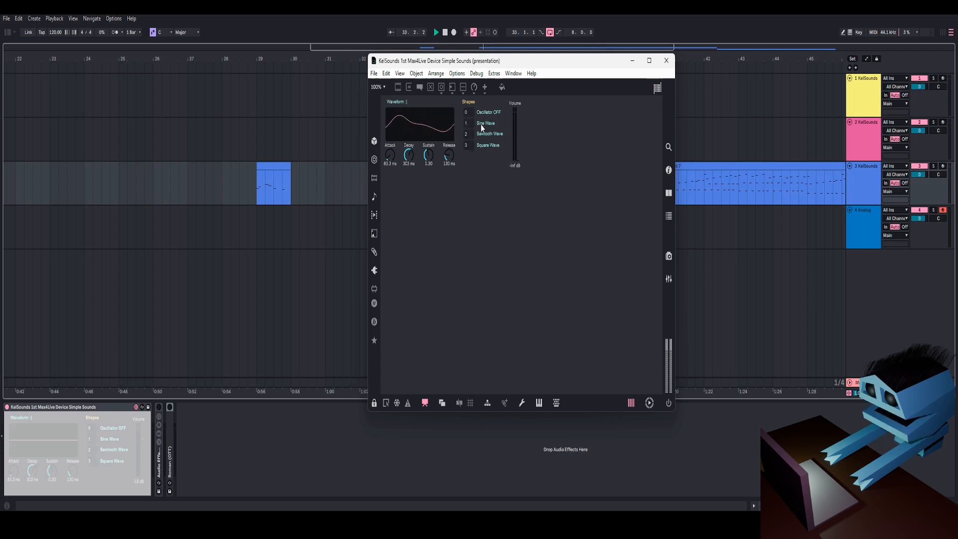
{"action": "left_click_drag", "start_coordinate": [516, 139], "coordinate": [516, 128]}
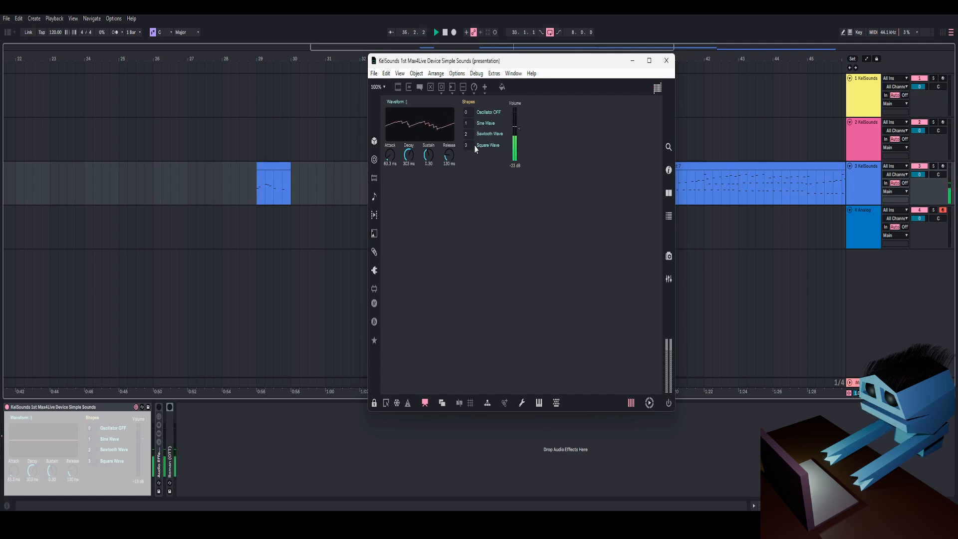
{"action": "left_click_drag", "start_coordinate": [520, 130], "coordinate": [520, 127]}
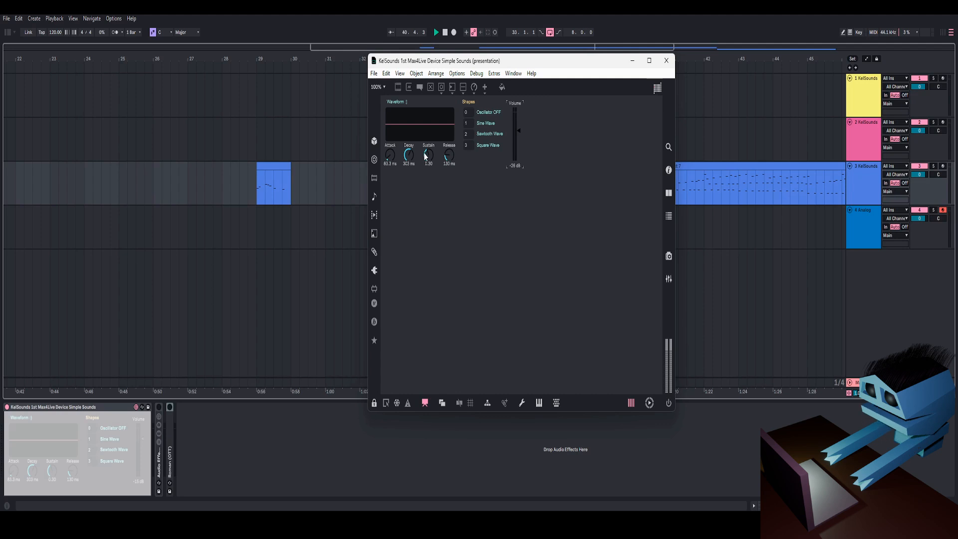
Step: Unlock the patcher and select the Waveform scope to show its inspector
{"action": "left_click_drag", "start_coordinate": [503, 66], "coordinate": [529, 73]}
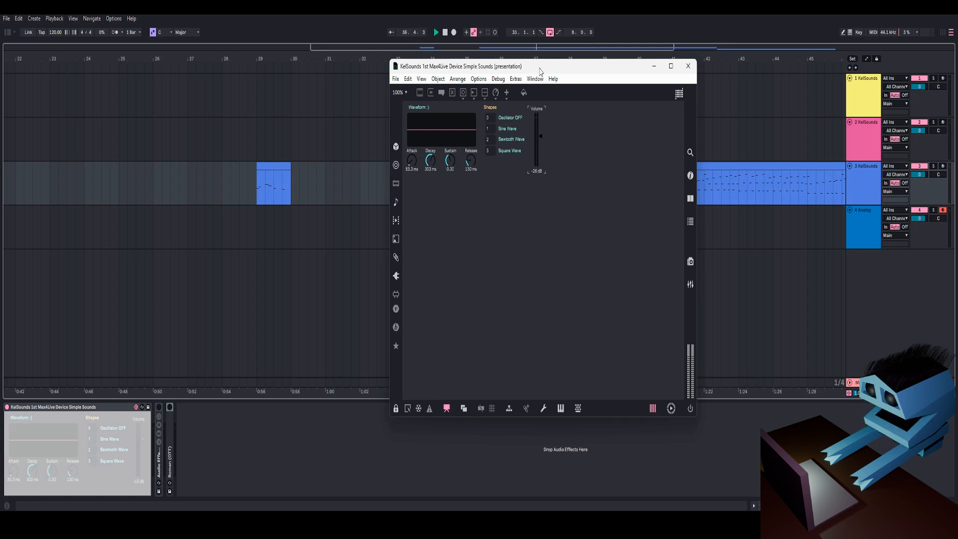
{"action": "left_click_drag", "start_coordinate": [540, 72], "coordinate": [520, 69]}
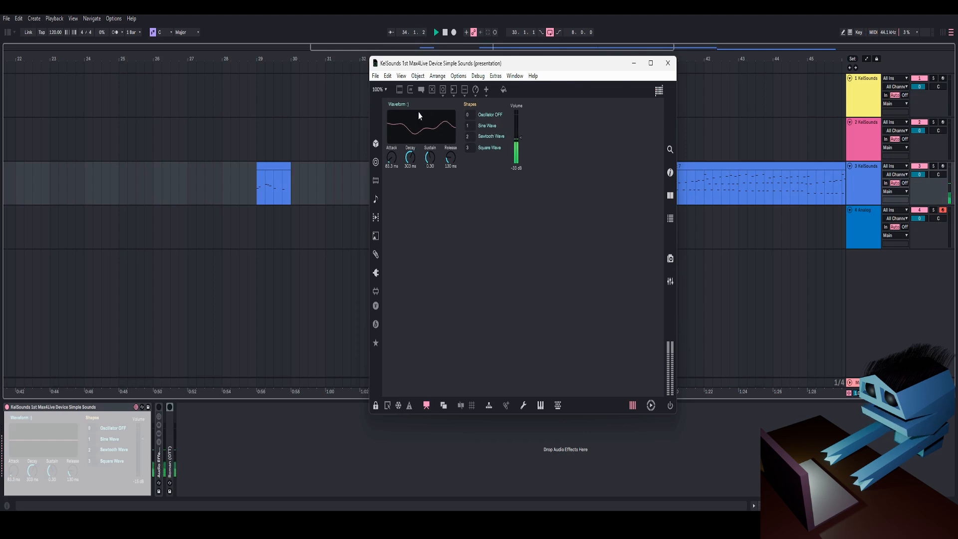
{"action": "key", "text": "ctrl+e"}
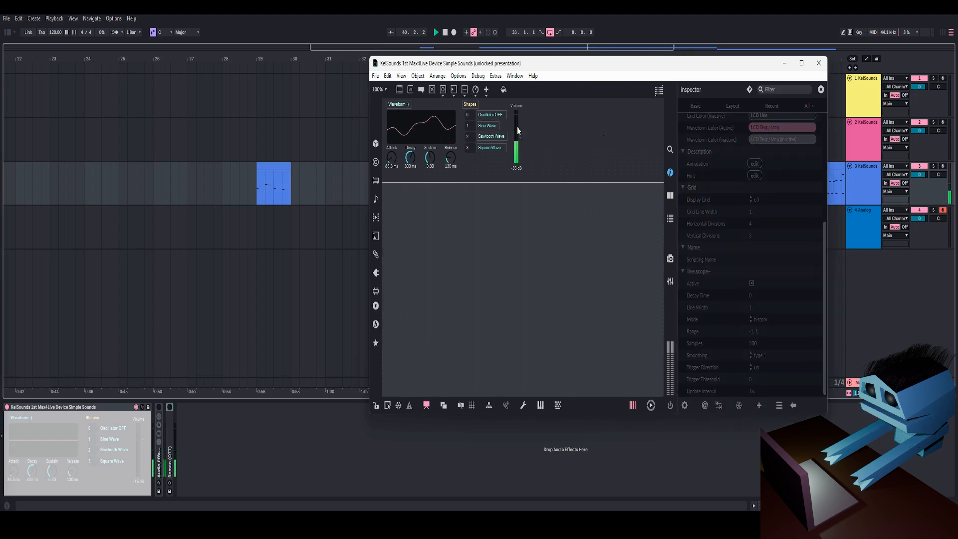
{"action": "left_click", "coordinate": [415, 131]}
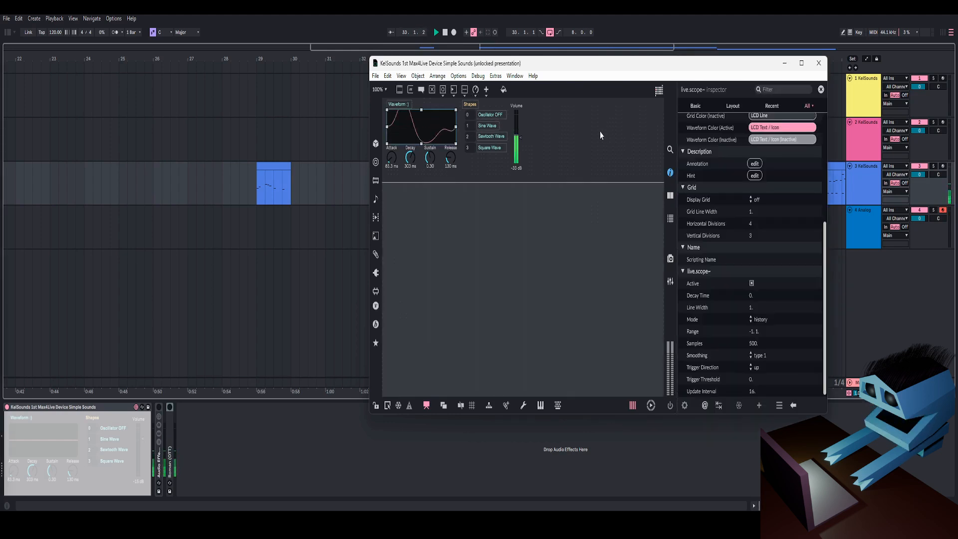
{"action": "double_click", "coordinate": [571, 132]}
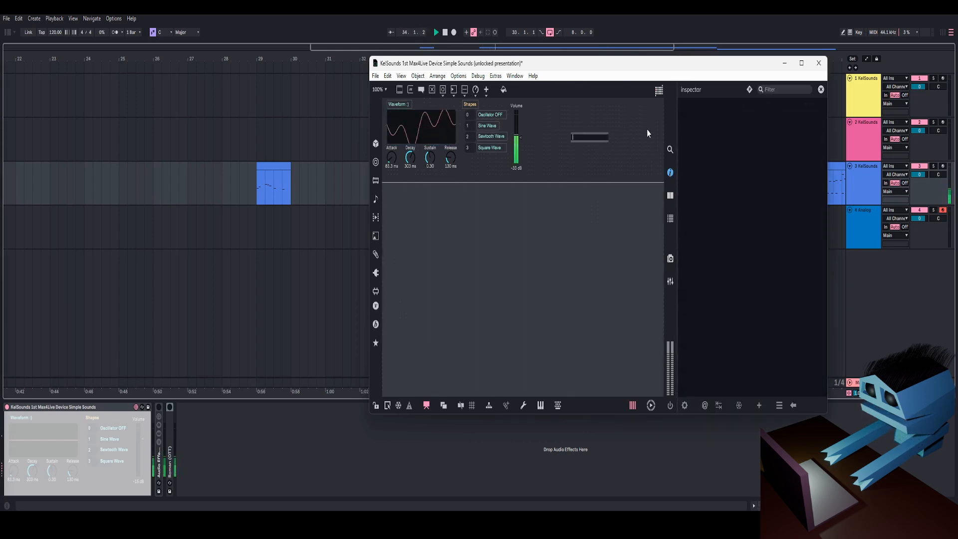
{"action": "double_click", "coordinate": [597, 161]}
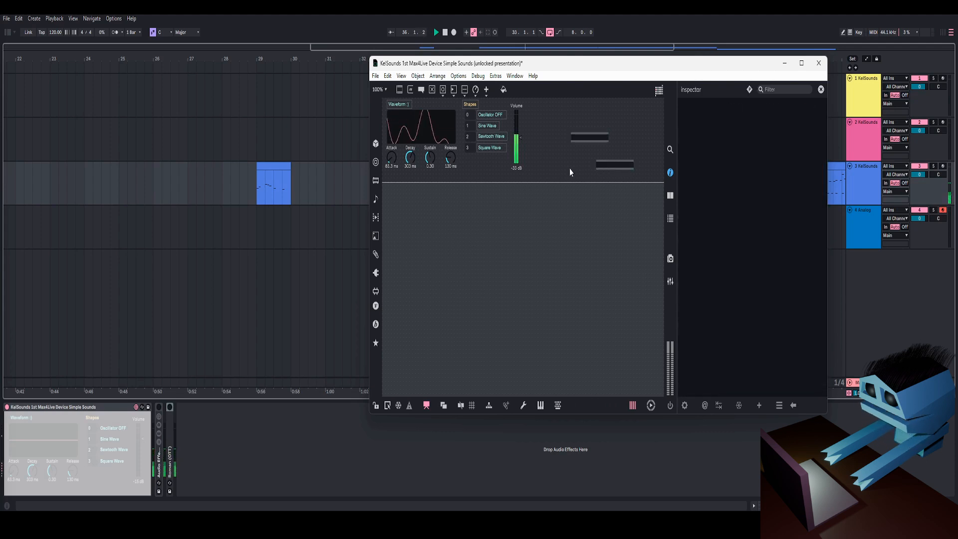
{"action": "left_click_drag", "start_coordinate": [570, 168], "coordinate": [612, 131]}
{"action": "key", "text": "BackSpace"}
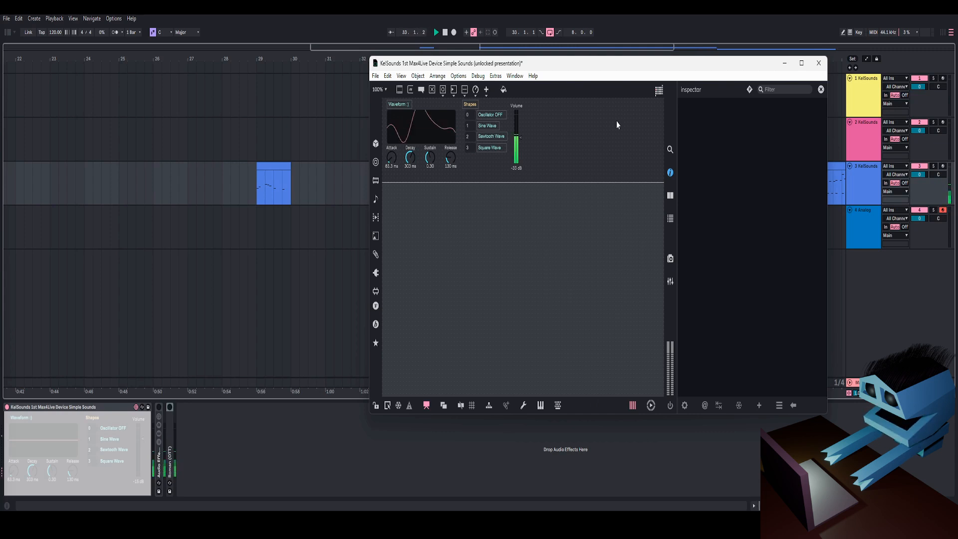
Step: Switch the unlocked patcher out of presentation mode back to the full patch view
{"action": "mouse_move", "coordinate": [520, 139]}
{"action": "left_mouse_down"}
{"action": "mouse_move", "coordinate": [522, 151]}
{"action": "mouse_move", "coordinate": [524, 141]}
{"action": "left_mouse_up"}
{"action": "left_click", "coordinate": [476, 232]}
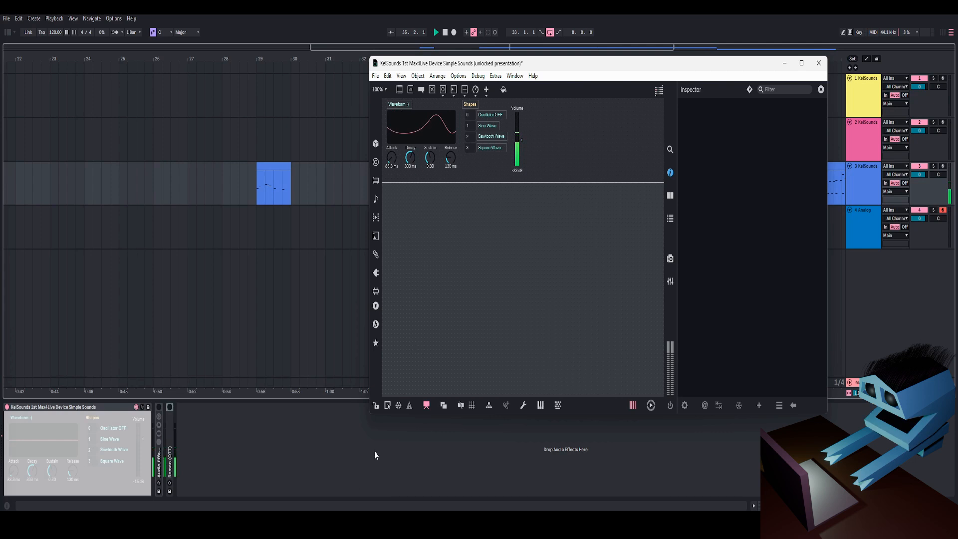
{"action": "left_click", "coordinate": [376, 406]}
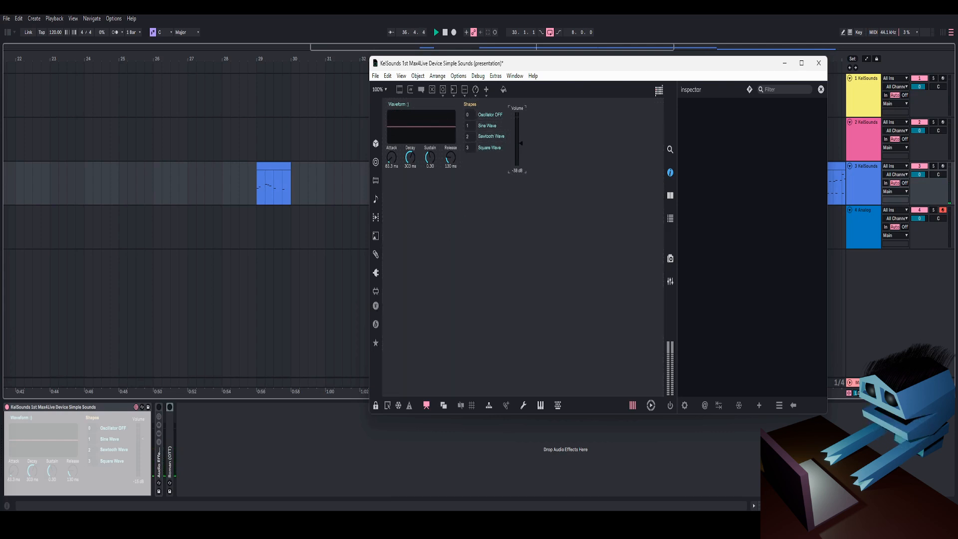
{"action": "left_click", "coordinate": [376, 405]}
{"action": "left_click", "coordinate": [427, 405]}
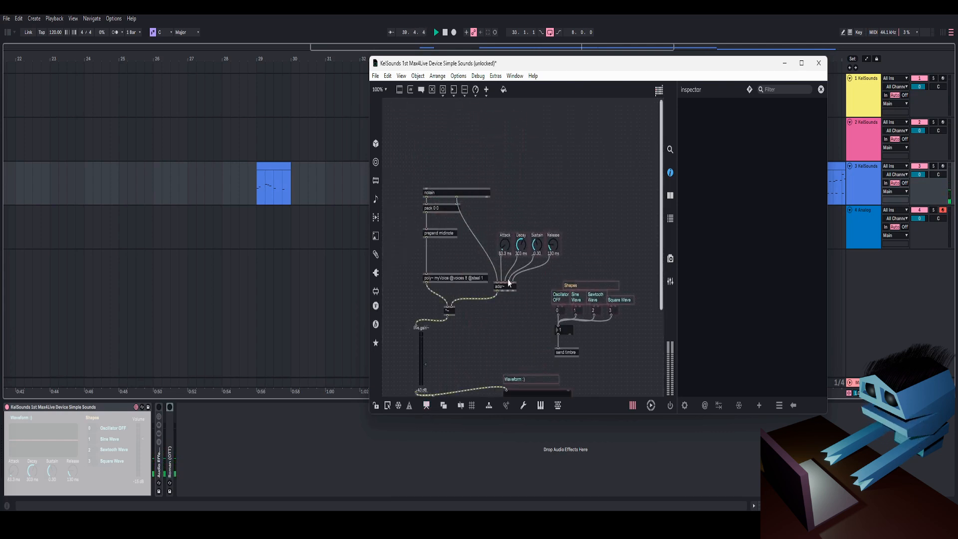
Step: Move the live.gain~ slider below the poly~ object slightly down and to the left
{"action": "scroll", "coordinate": [499, 274], "scroll_direction": "down", "scroll_amount": 5}
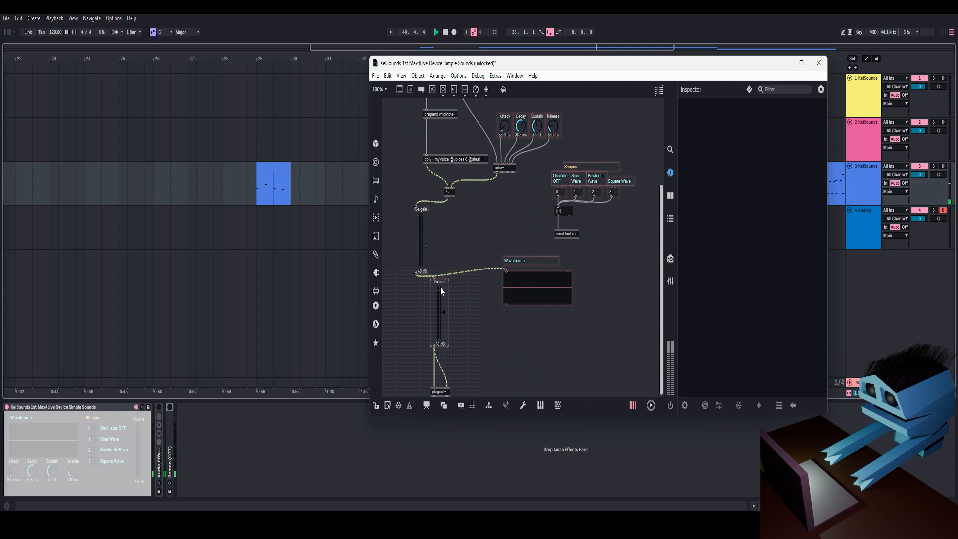
{"action": "left_click_drag", "start_coordinate": [440, 287], "coordinate": [450, 286]}
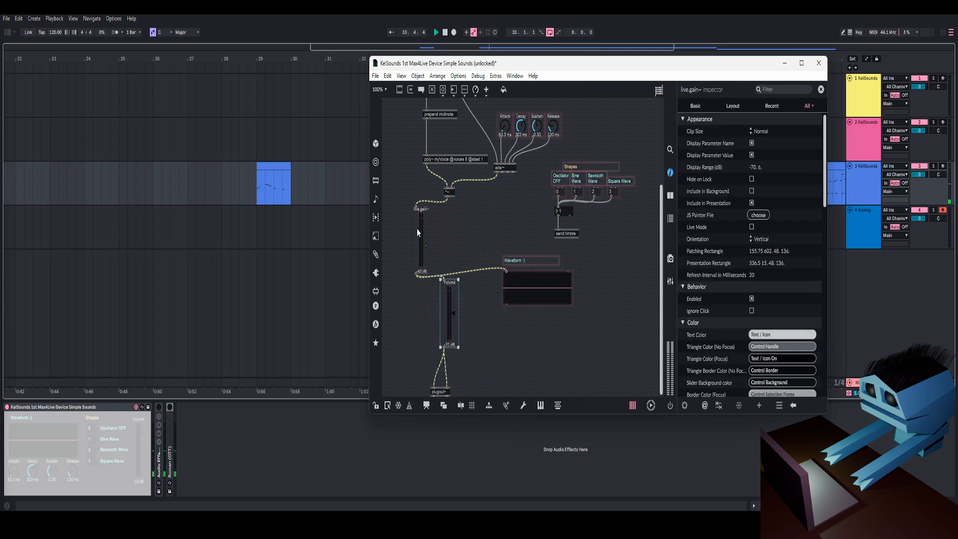
{"action": "left_click_drag", "start_coordinate": [417, 229], "coordinate": [407, 240]}
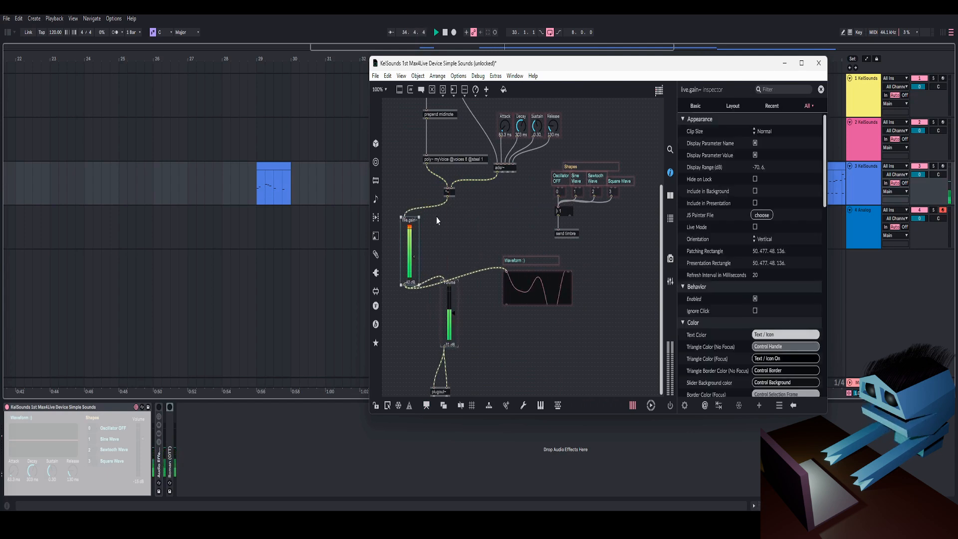
{"action": "scroll", "coordinate": [462, 219], "scroll_direction": "up", "scroll_amount": 4}
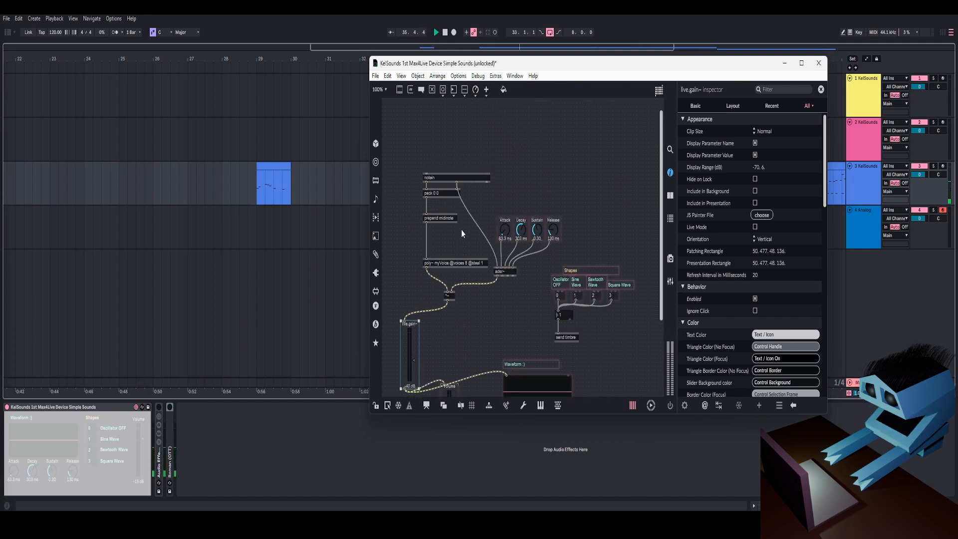
{"action": "scroll", "coordinate": [461, 229], "scroll_direction": "down", "scroll_amount": 3}
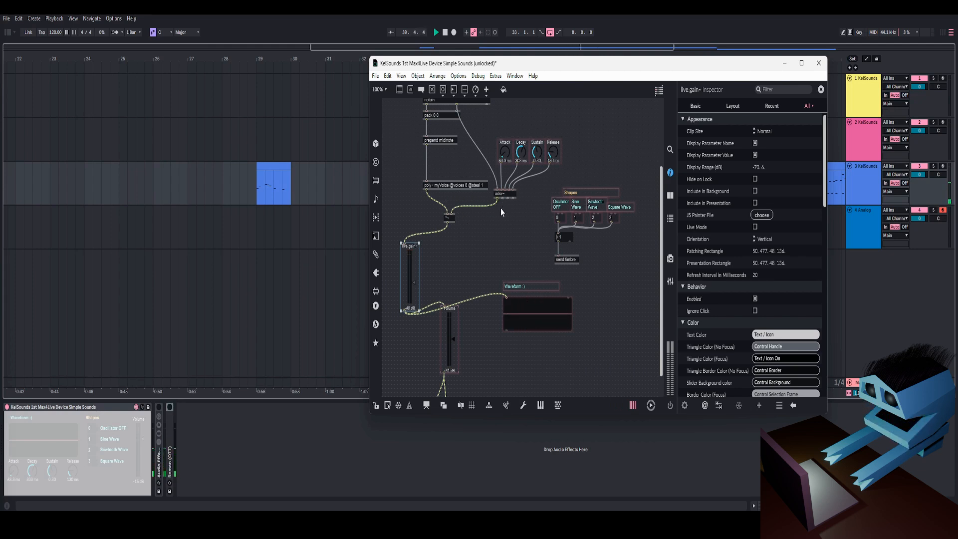
Step: Lock the patcher and open the poly~ object's myVoice subpatcher to review it, then return to the main patch
{"action": "scroll", "coordinate": [442, 177], "scroll_direction": "up", "scroll_amount": 3}
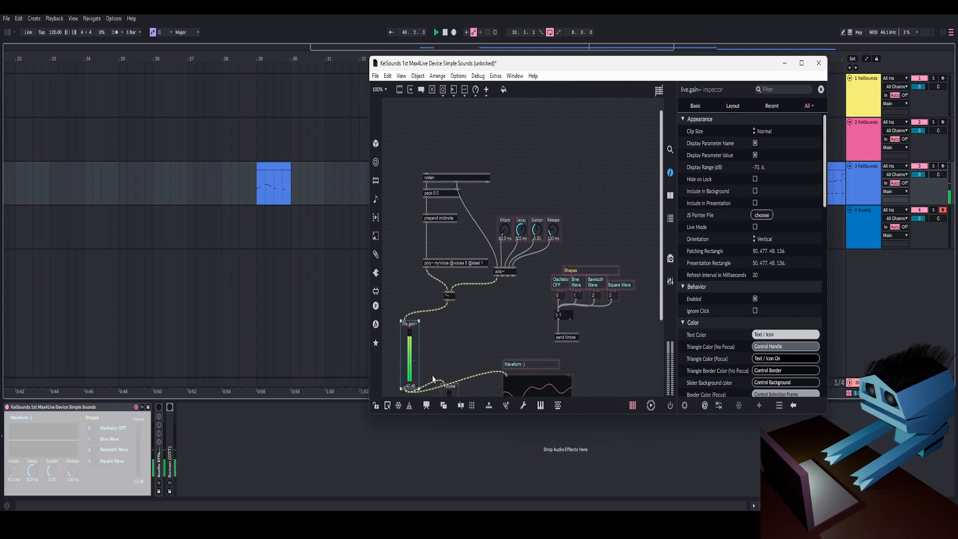
{"action": "scroll", "coordinate": [489, 253], "scroll_direction": "down", "scroll_amount": 3}
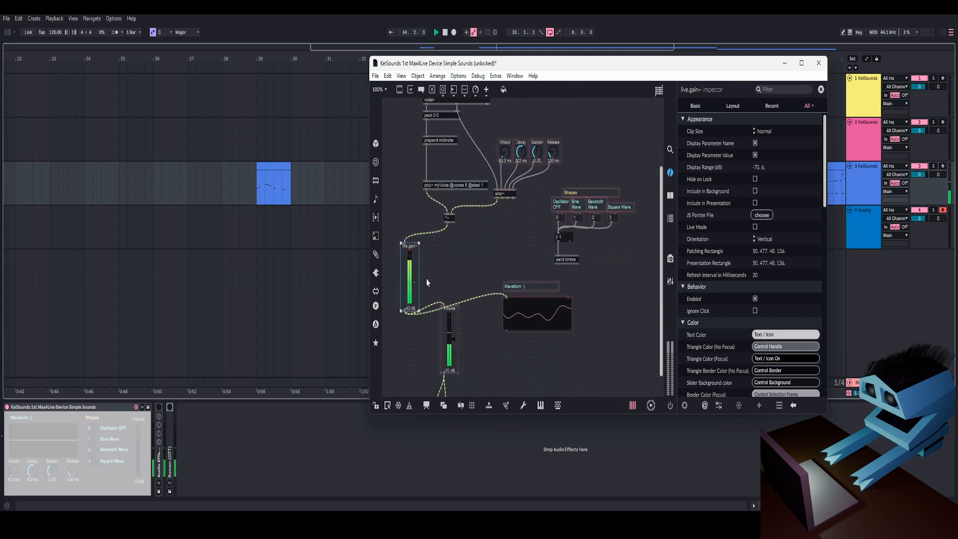
{"action": "key", "text": "ctrl+e"}
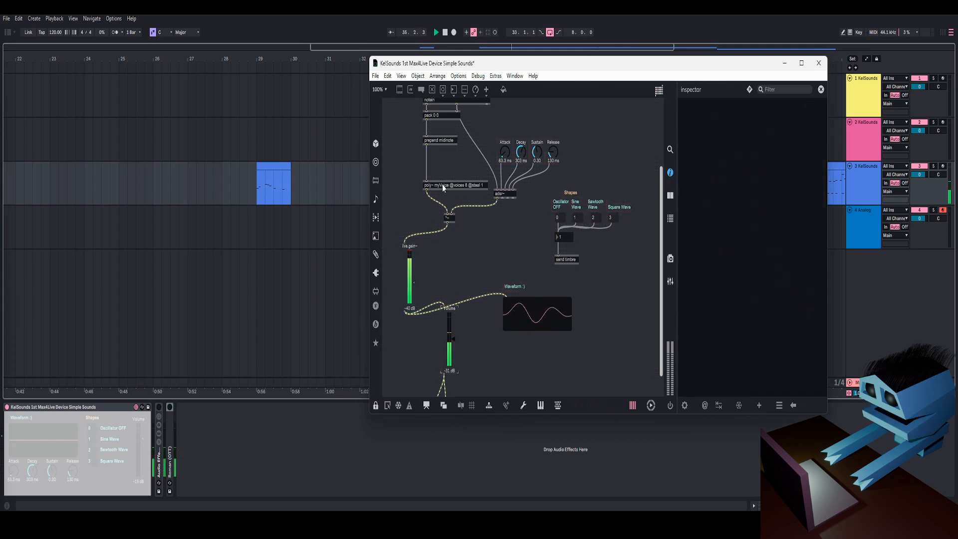
{"action": "double_click", "coordinate": [443, 185]}
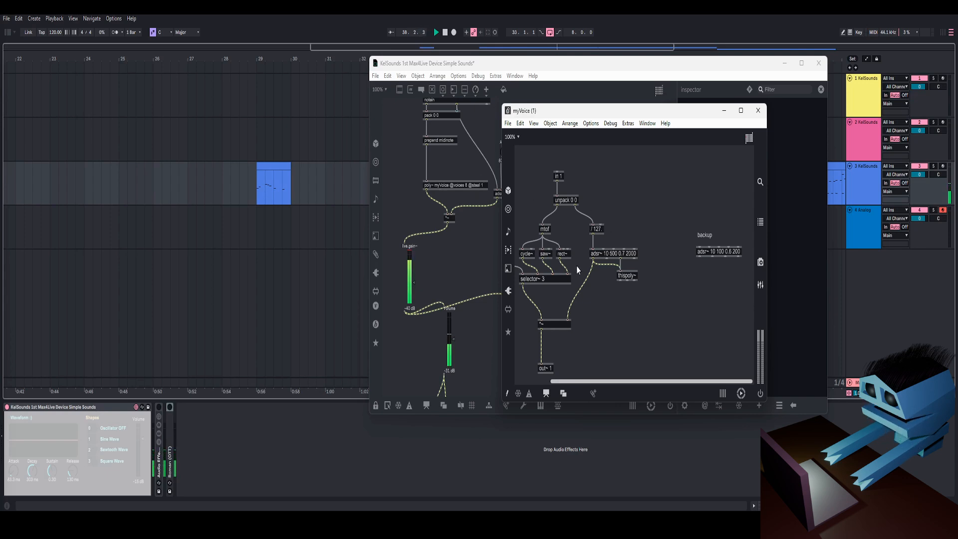
{"action": "left_click", "coordinate": [465, 204]}
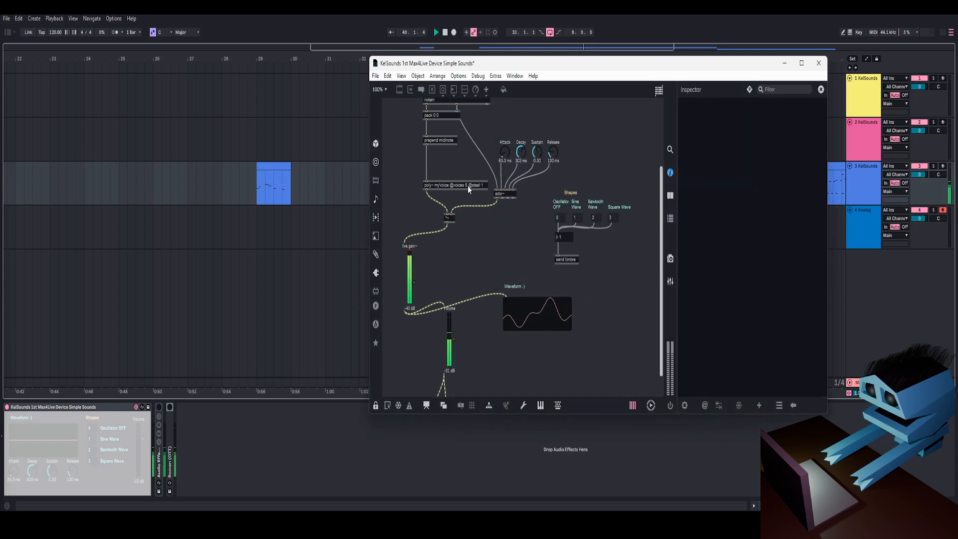
Step: Reopen the myVoice subpatcher from the poly~ object and close its window again
{"action": "scroll", "coordinate": [467, 218], "scroll_direction": "up", "scroll_amount": 3}
{"action": "scroll", "coordinate": [467, 219], "scroll_direction": "down", "scroll_amount": 3}
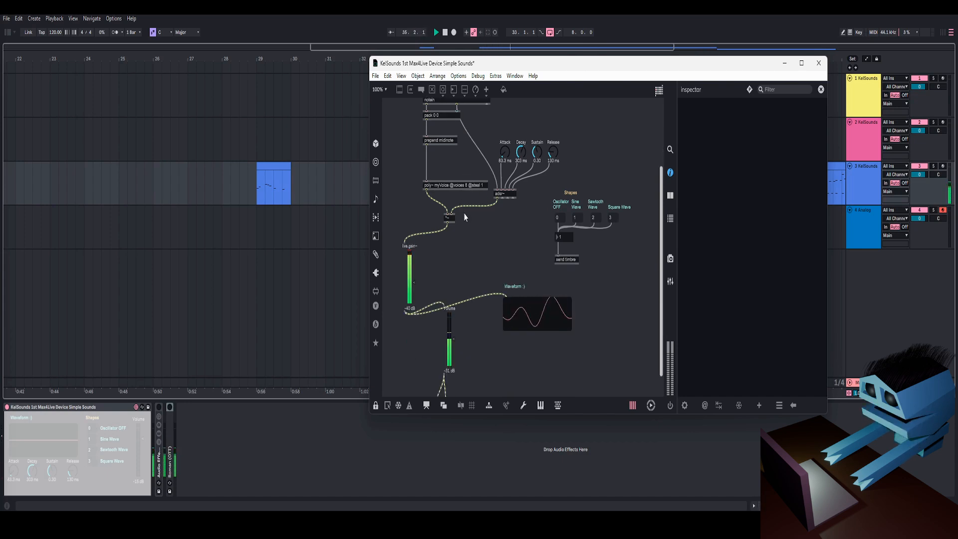
{"action": "scroll", "coordinate": [473, 210], "scroll_direction": "up", "scroll_amount": 3}
{"action": "scroll", "coordinate": [474, 220], "scroll_direction": "down", "scroll_amount": 3}
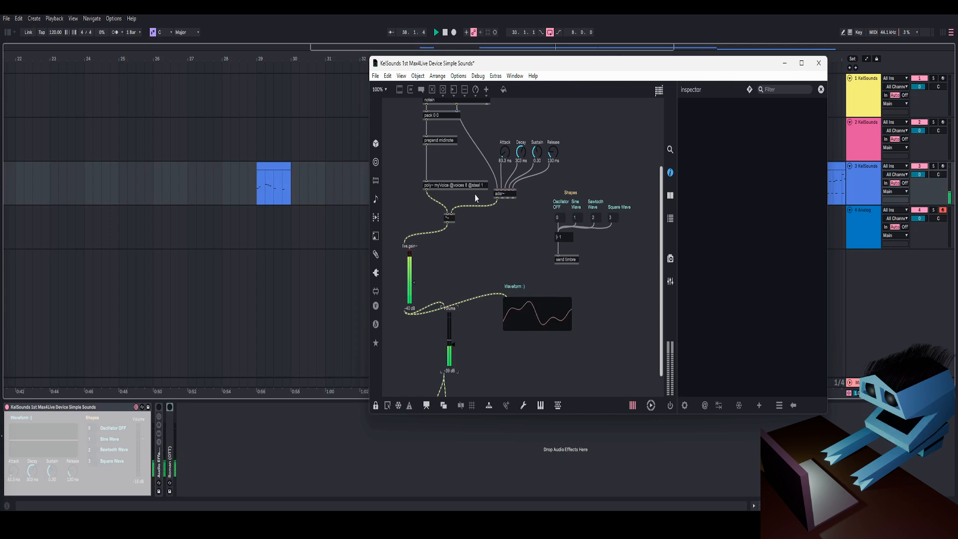
{"action": "double_click", "coordinate": [463, 188]}
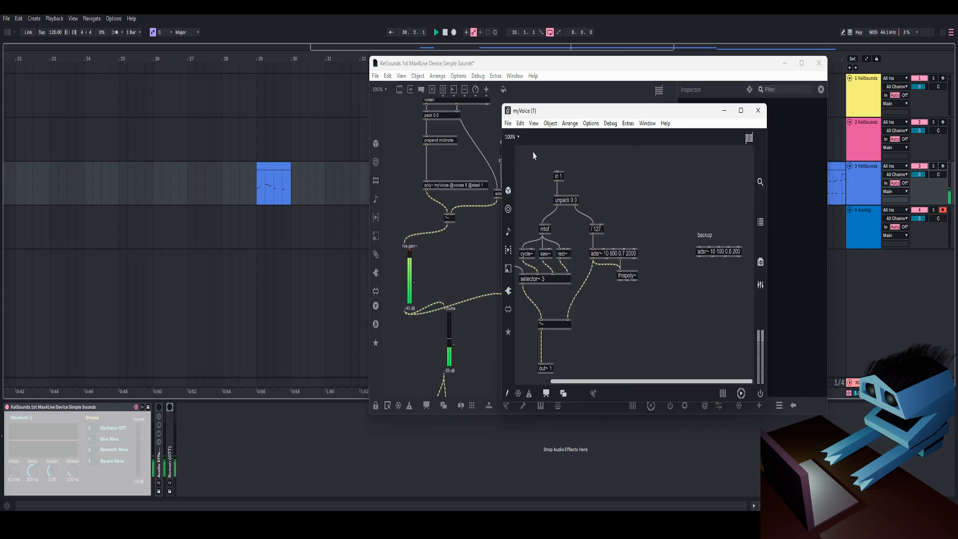
{"action": "left_click", "coordinate": [758, 110]}
Step: Close the patcher window's sidebar
{"action": "scroll", "coordinate": [480, 252], "scroll_direction": "up", "scroll_amount": 3}
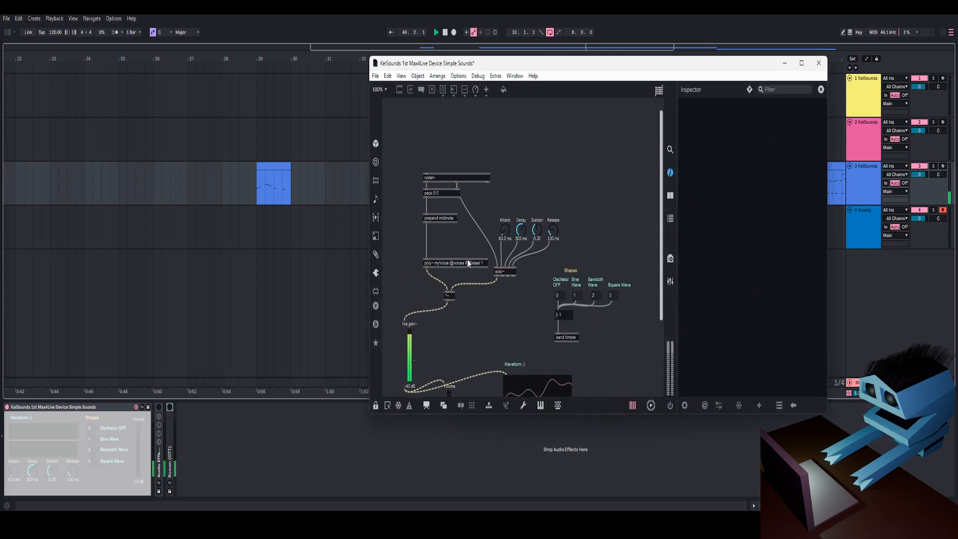
{"action": "scroll", "coordinate": [467, 260], "scroll_direction": "down", "scroll_amount": 4}
{"action": "scroll", "coordinate": [493, 252], "scroll_direction": "up", "scroll_amount": 3}
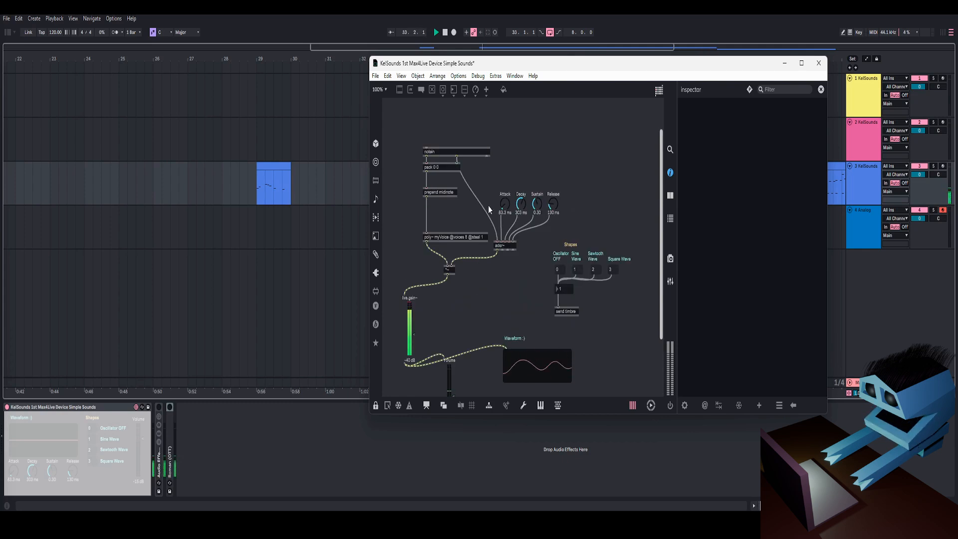
{"action": "left_click", "coordinate": [671, 150]}
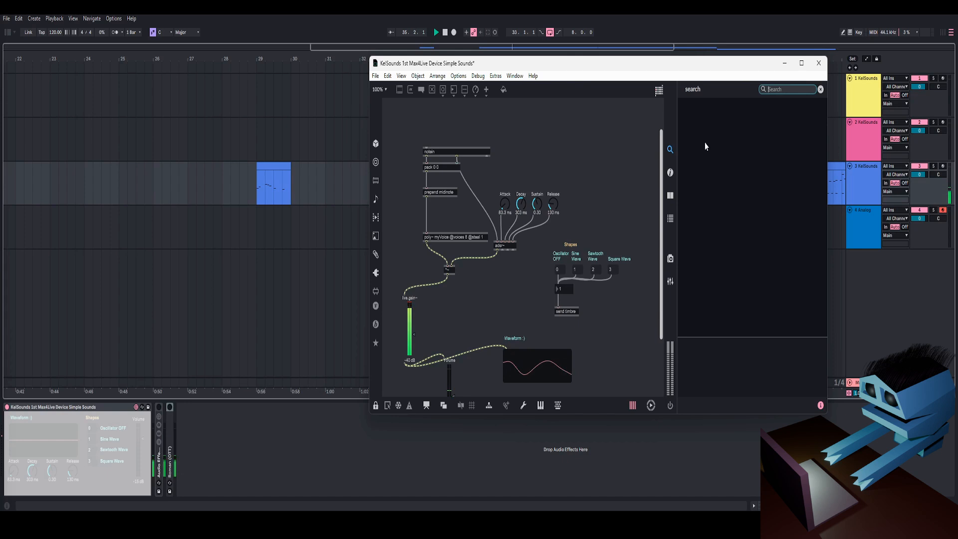
{"action": "left_click", "coordinate": [671, 150]}
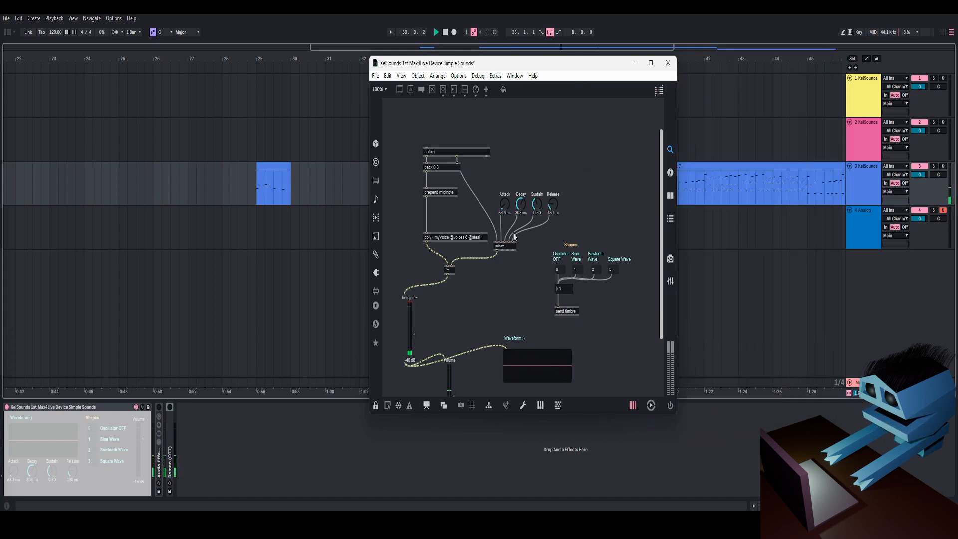
Step: Open the help patcher for the poly~ object and read its arguments and messages
{"action": "left_click", "coordinate": [377, 406]}
{"action": "right_click", "coordinate": [471, 239]}
{"action": "left_click", "coordinate": [486, 239]}
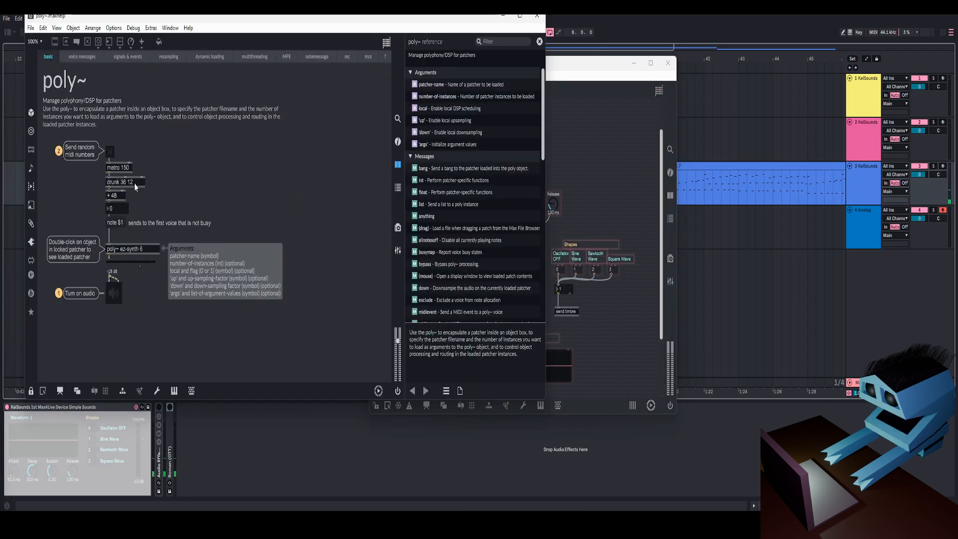
{"action": "left_click_drag", "start_coordinate": [316, 21], "coordinate": [446, 31]}
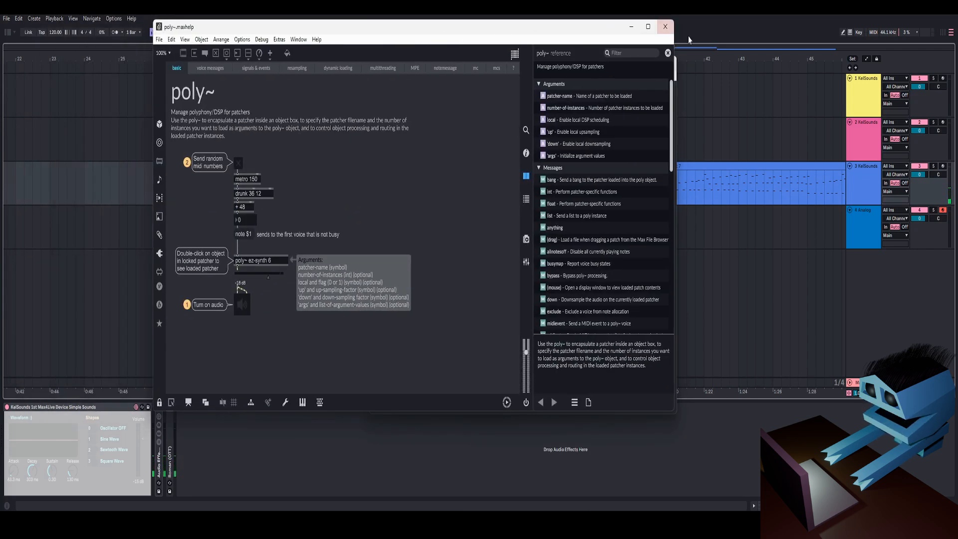
{"action": "left_click", "coordinate": [667, 27]}
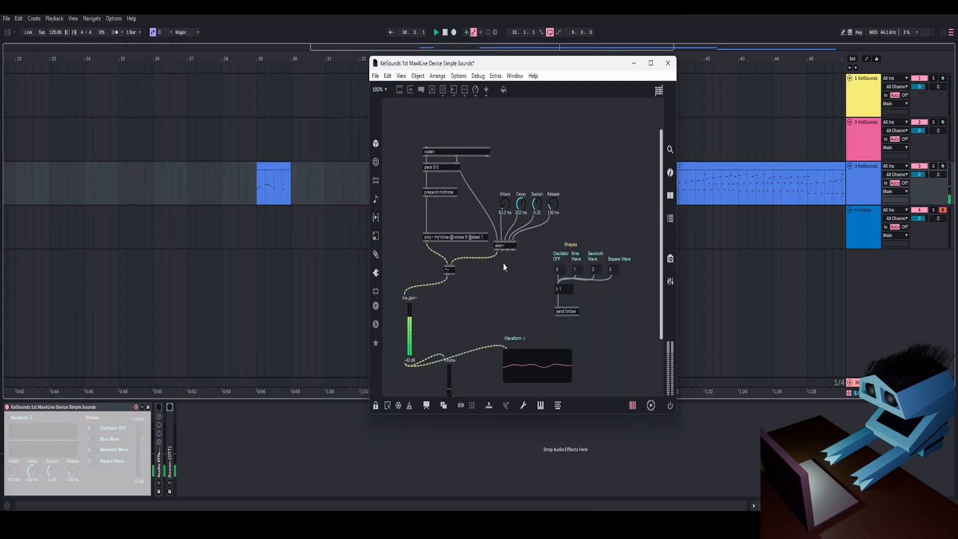
{"action": "scroll", "coordinate": [461, 290], "scroll_direction": "down", "scroll_amount": 3}
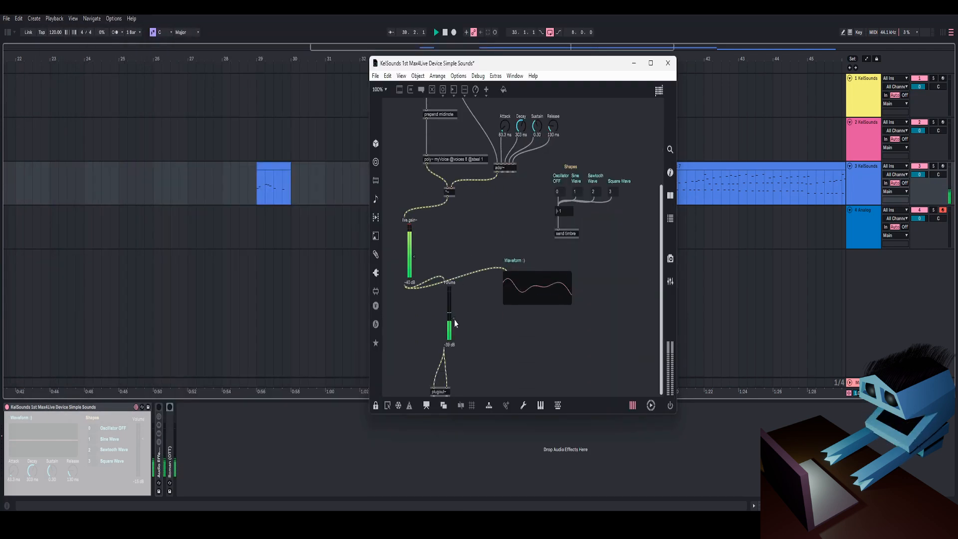
{"action": "scroll", "coordinate": [454, 319], "scroll_direction": "up", "scroll_amount": 4}
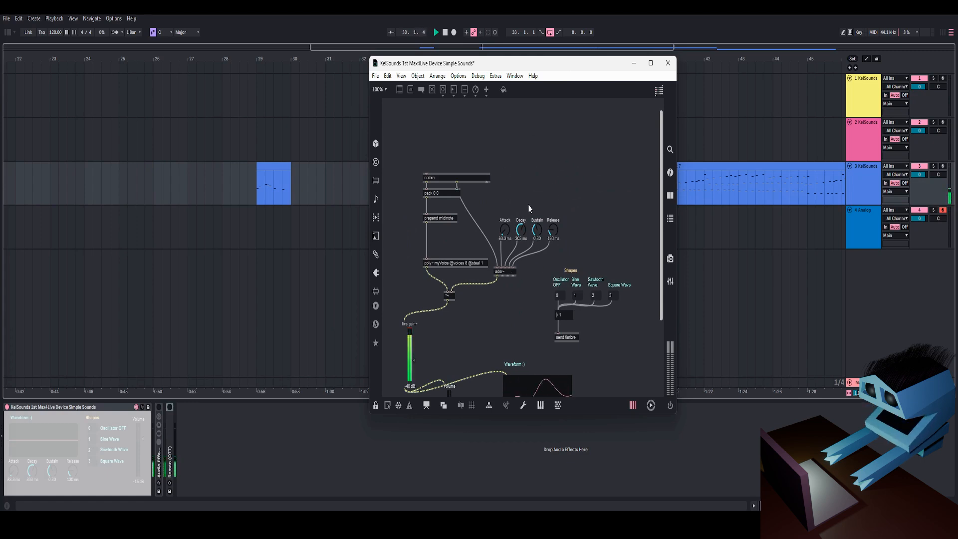
{"action": "scroll", "coordinate": [566, 288], "scroll_direction": "down", "scroll_amount": 3}
{"action": "scroll", "coordinate": [543, 254], "scroll_direction": "down", "scroll_amount": 3}
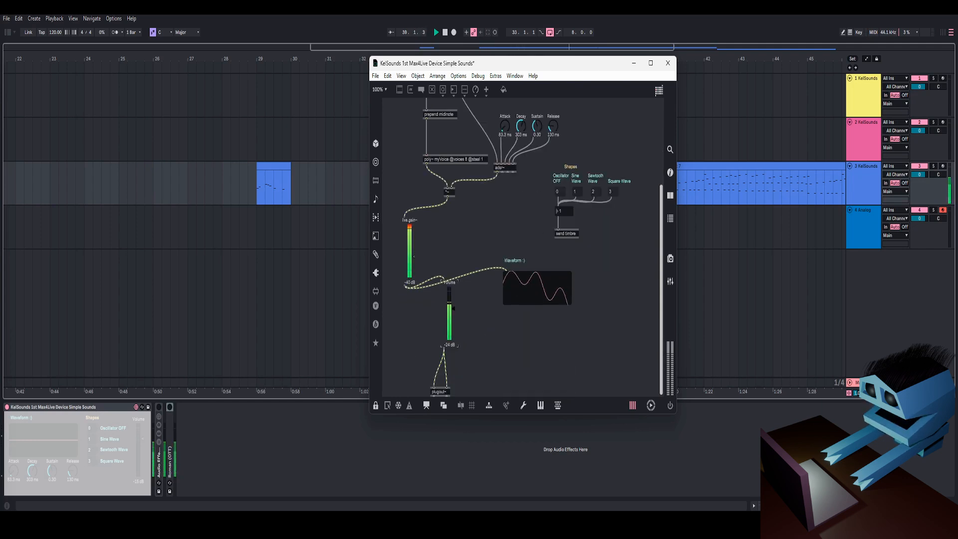
{"action": "scroll", "coordinate": [451, 284], "scroll_direction": "up", "scroll_amount": 7}
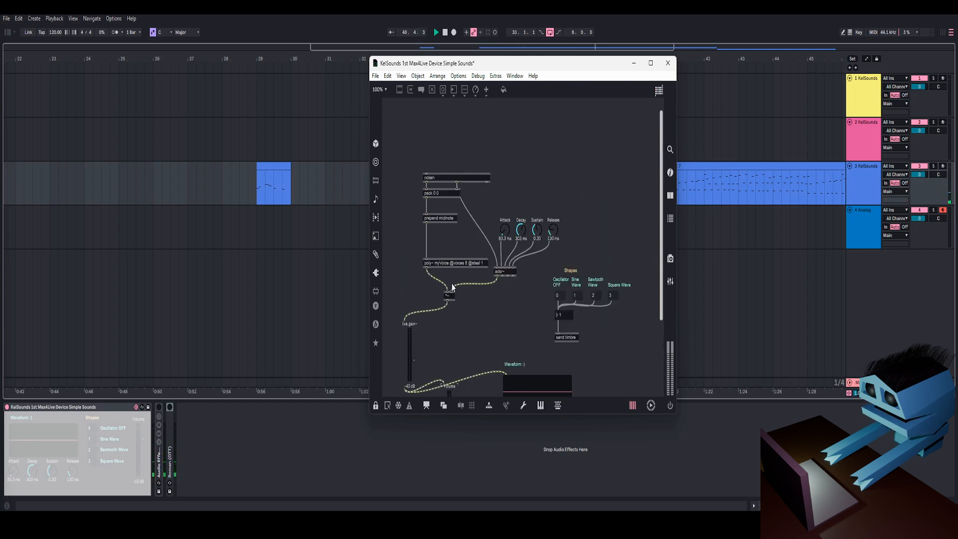
Step: Unlock the patcher, move the pack 0 0 object slightly down under notein, and lock it again
{"action": "key", "text": "ctrl+e"}
{"action": "left_click", "coordinate": [430, 179]}
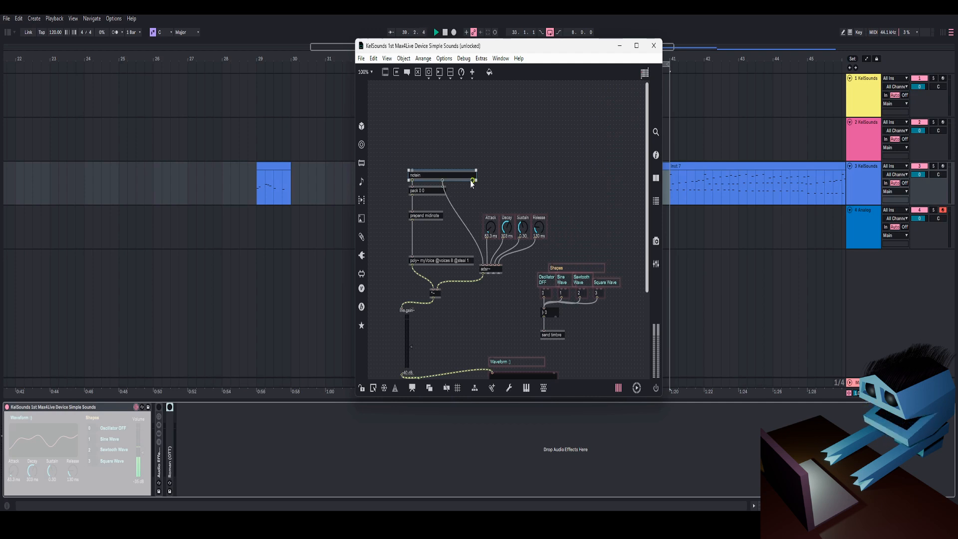
{"action": "scroll", "coordinate": [471, 181], "scroll_direction": "down", "scroll_amount": 5}
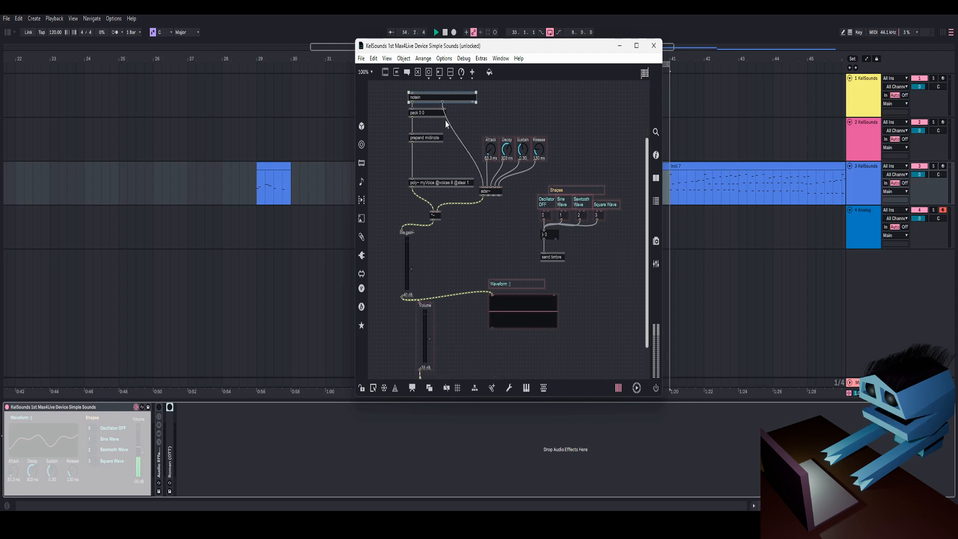
{"action": "left_click_drag", "start_coordinate": [432, 115], "coordinate": [432, 123]}
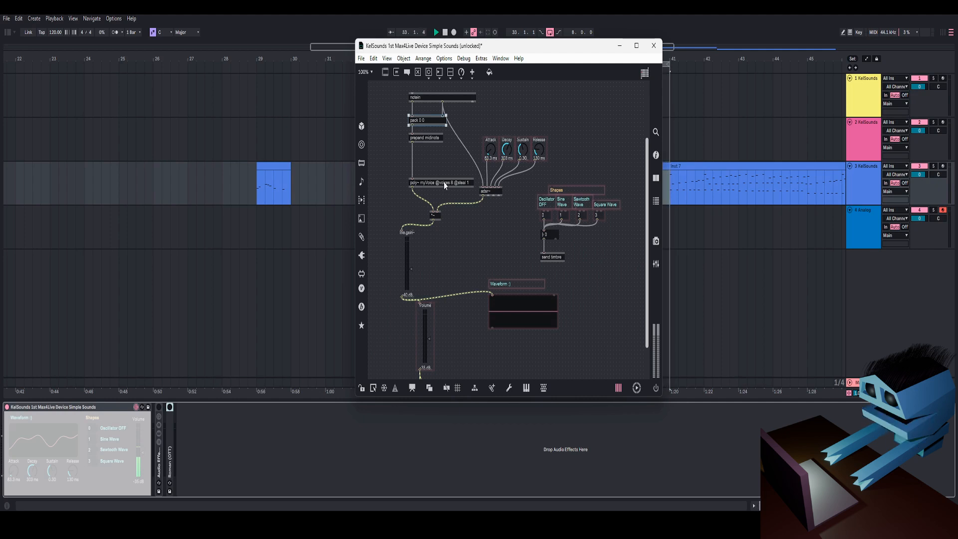
{"action": "key", "text": "ctrl+e"}
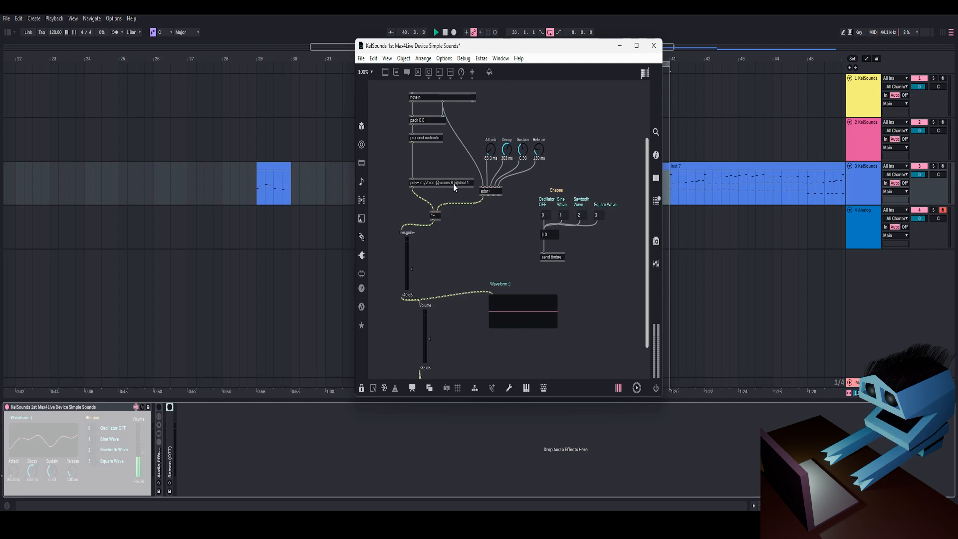
Step: Open the myVoice subpatcher from the poly~ object, examine its receive timbre section, and close it
{"action": "scroll", "coordinate": [450, 184], "scroll_direction": "up", "scroll_amount": 3}
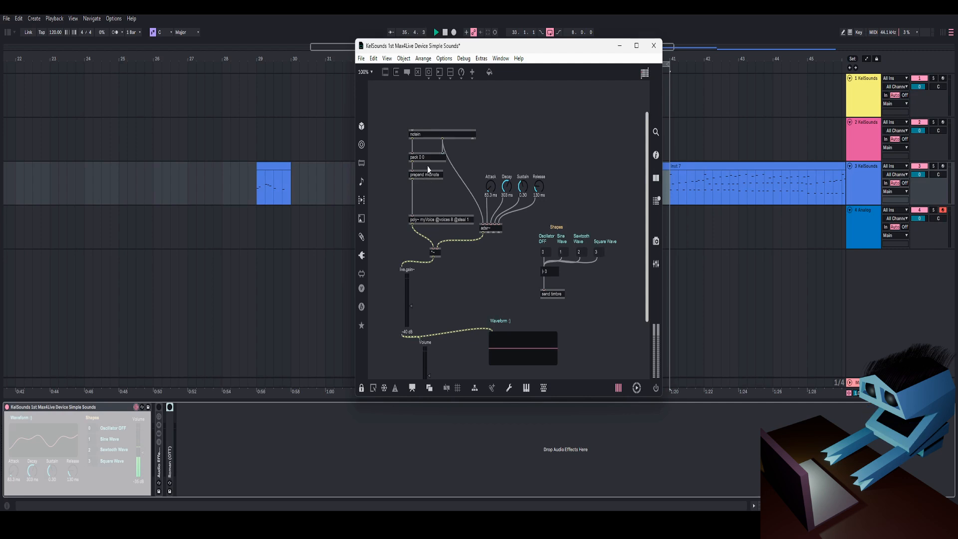
{"action": "double_click", "coordinate": [443, 224]}
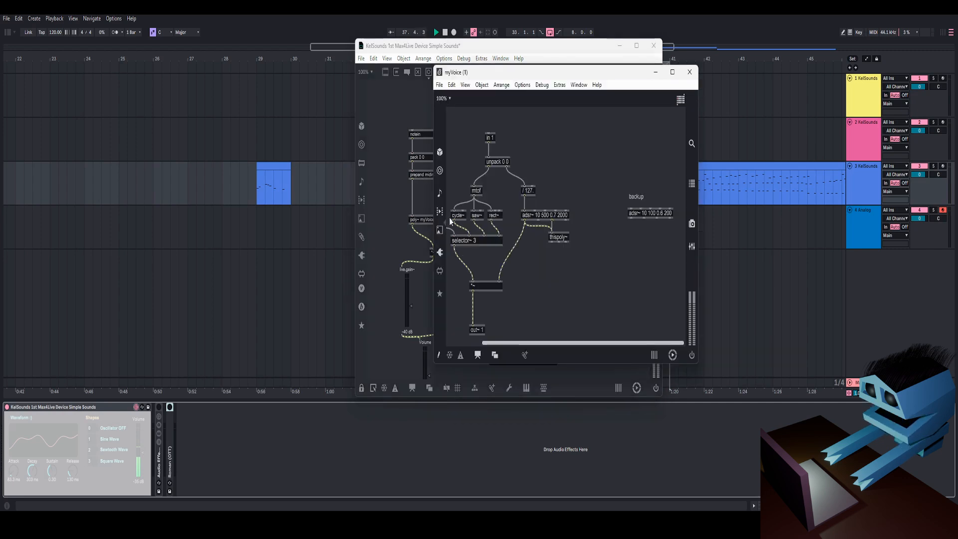
{"action": "scroll", "coordinate": [483, 243], "scroll_direction": "left", "scroll_amount": 2}
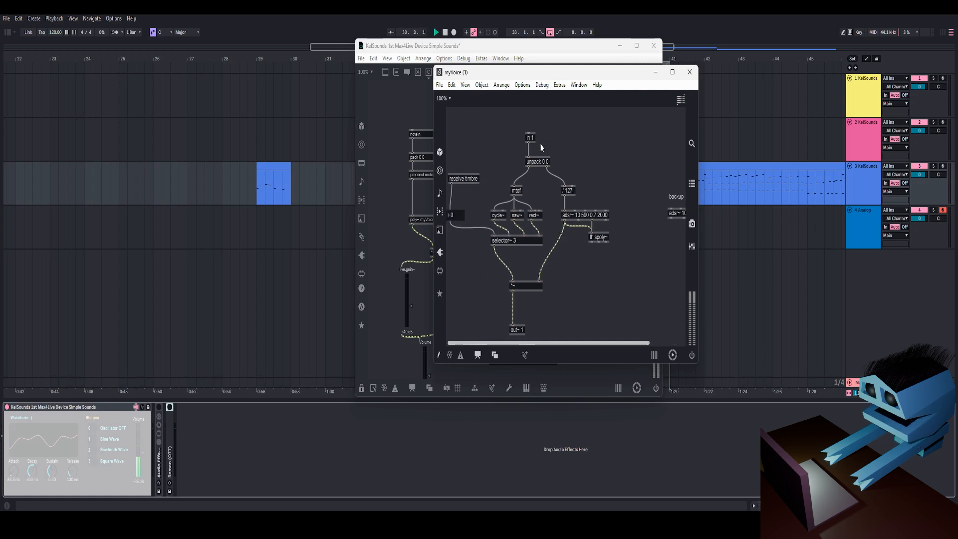
{"action": "scroll", "coordinate": [534, 196], "scroll_direction": "right", "scroll_amount": 2}
{"action": "scroll", "coordinate": [507, 317], "scroll_direction": "left", "scroll_amount": 2}
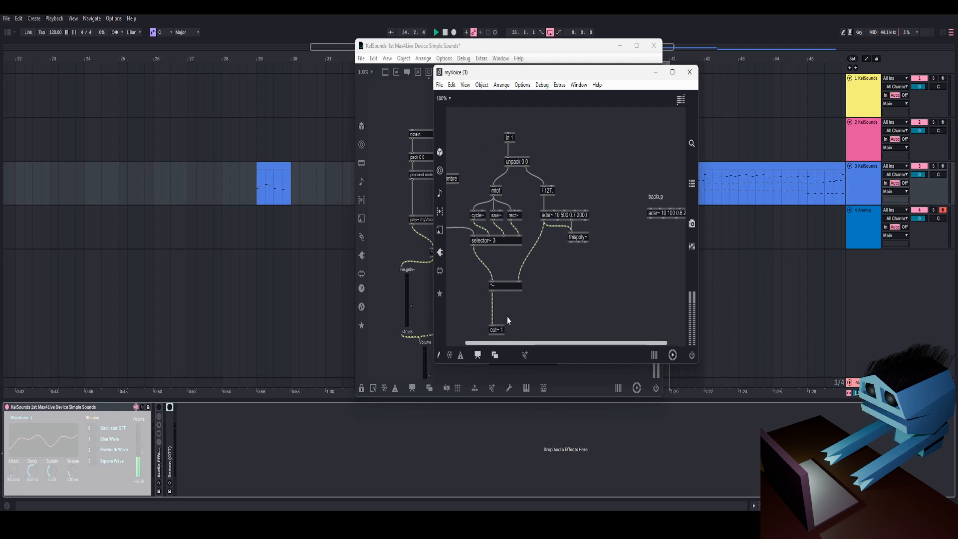
{"action": "left_click", "coordinate": [693, 72]}
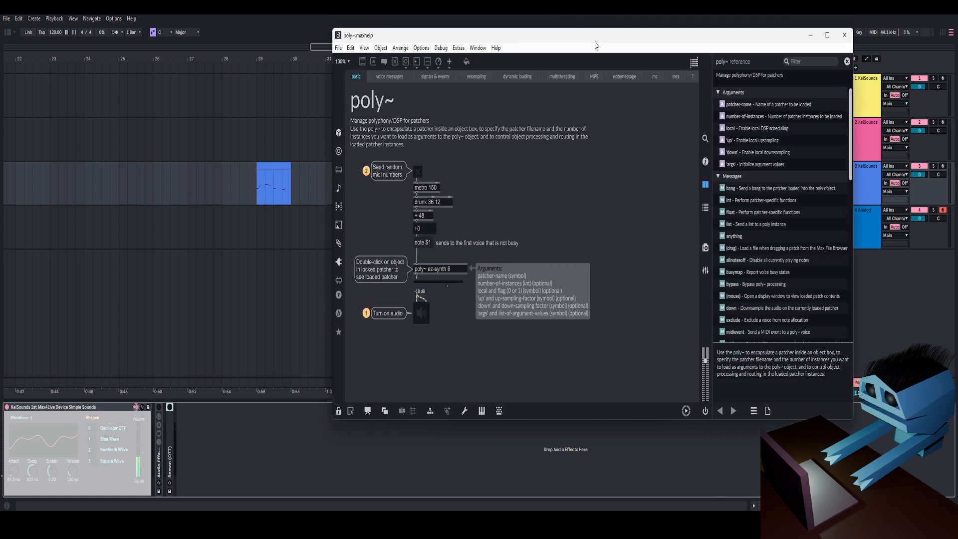
Step: Reposition the poly~ help window and close it
{"action": "left_click_drag", "start_coordinate": [595, 44], "coordinate": [558, 45]}
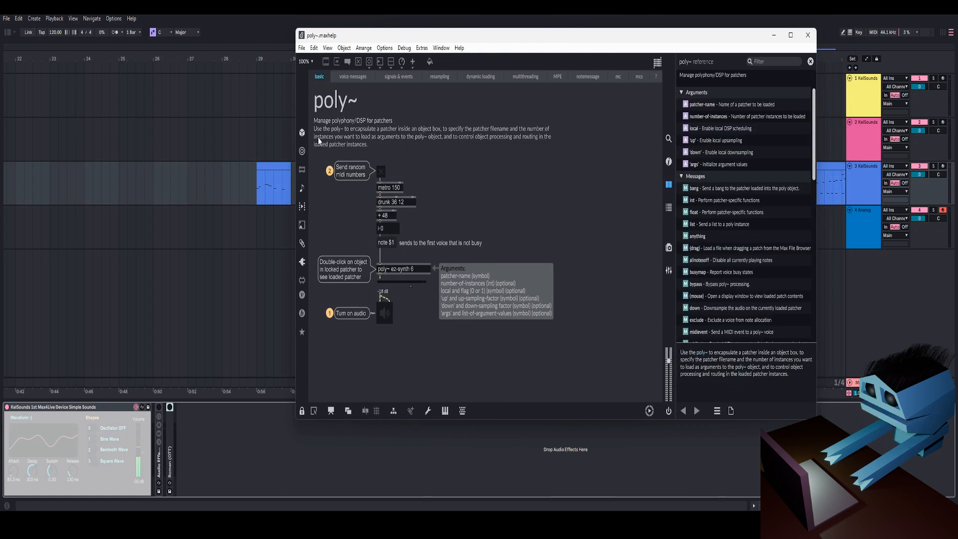
{"action": "left_click_drag", "start_coordinate": [447, 36], "coordinate": [472, 41]}
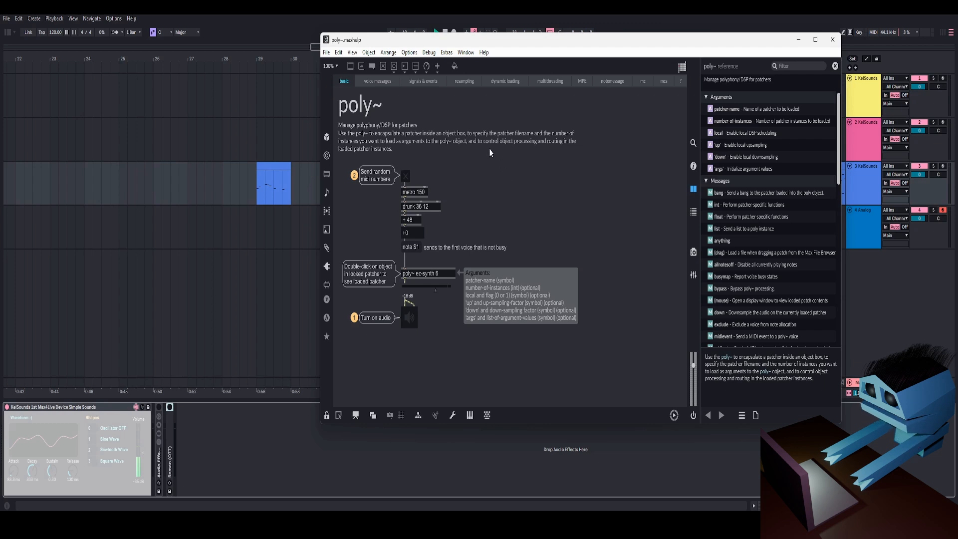
{"action": "left_click", "coordinate": [833, 39]}
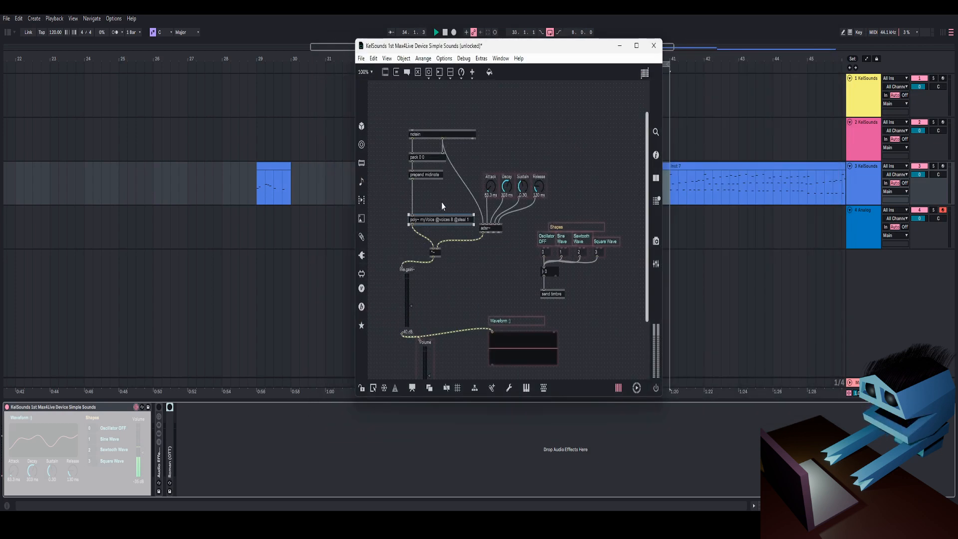
Step: Select the poly~ object, lock the patcher, and review the myVoice subpatcher's adsr~ settings before closing it
{"action": "left_click", "coordinate": [441, 206]}
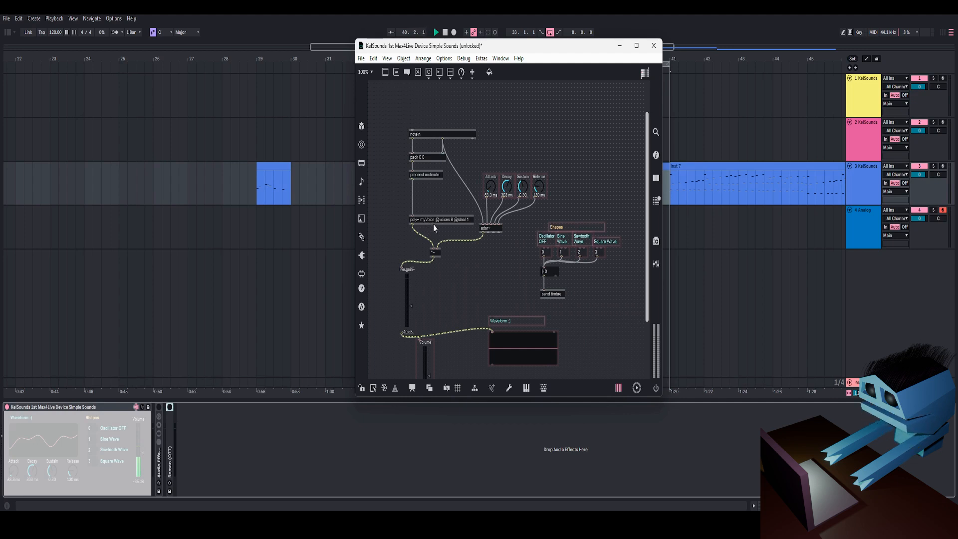
{"action": "left_click", "coordinate": [433, 223]}
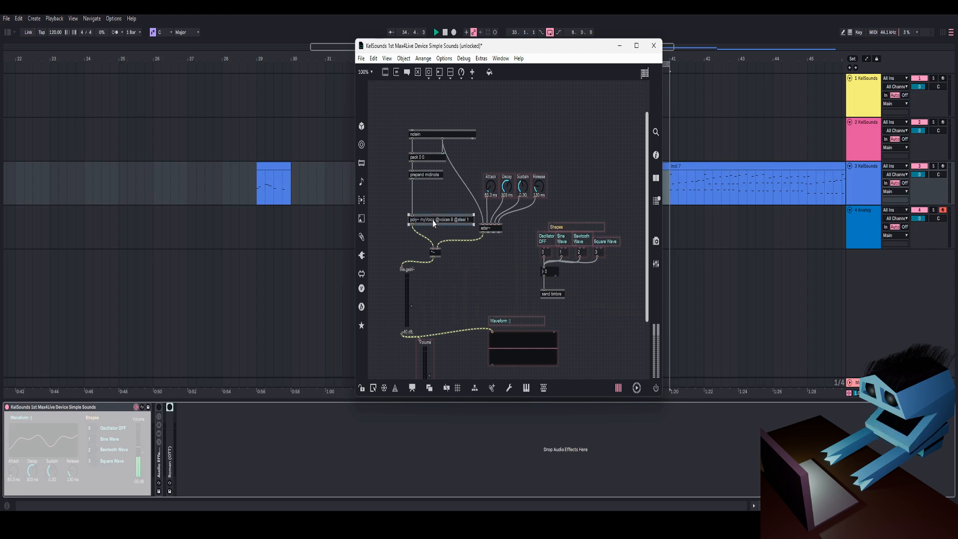
{"action": "left_click", "coordinate": [438, 207]}
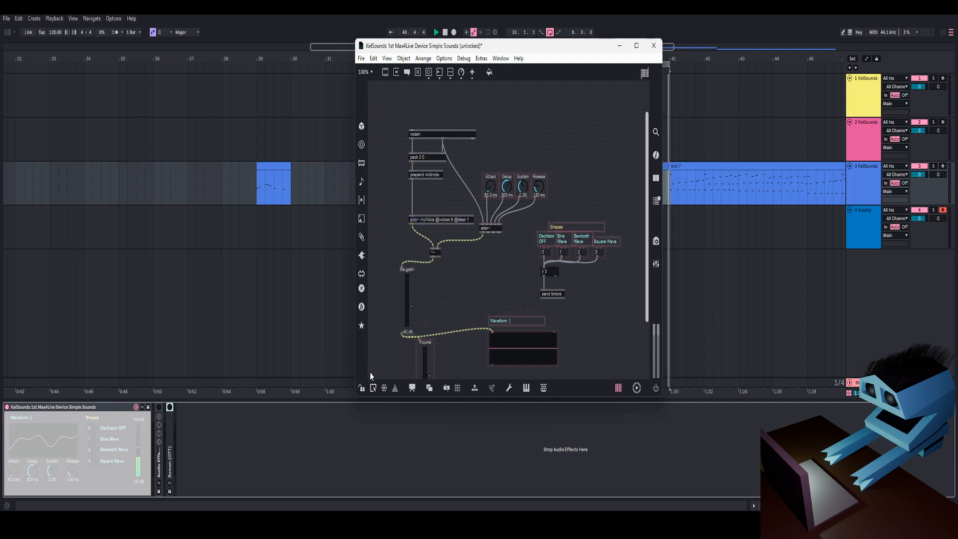
{"action": "key", "text": "ctrl+e"}
{"action": "double_click", "coordinate": [451, 221]}
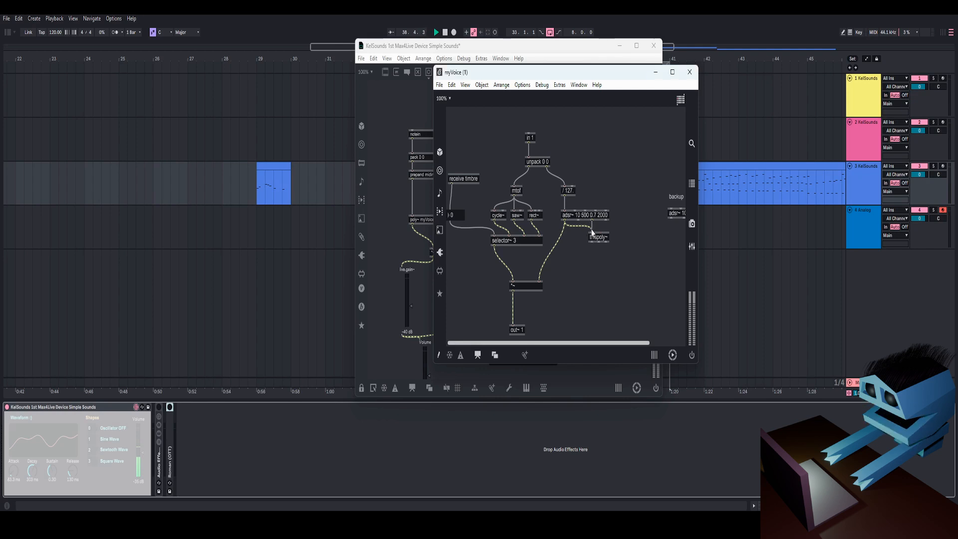
{"action": "scroll", "coordinate": [558, 275], "scroll_direction": "right", "scroll_amount": 3}
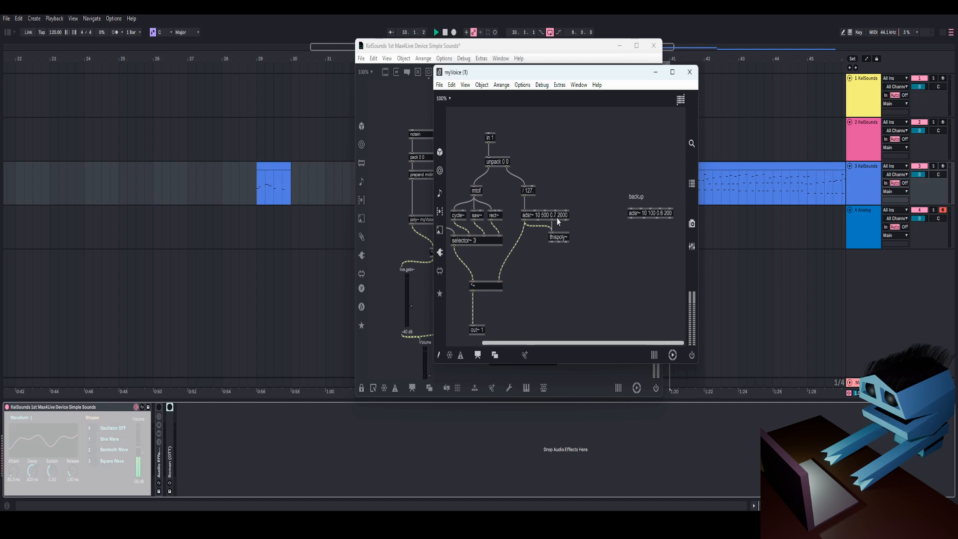
{"action": "key", "text": "ctrl+w"}
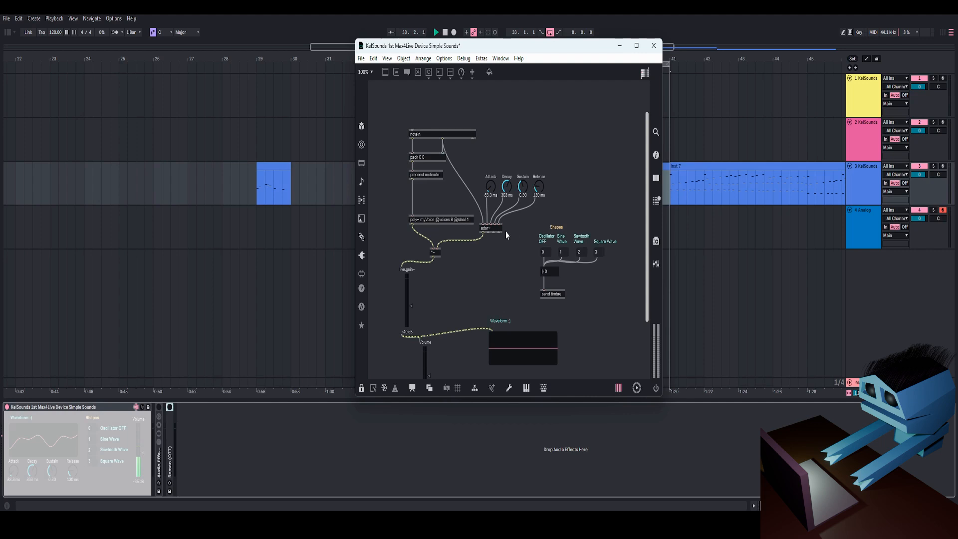
Step: Reposition the device patcher window and scroll through the patch, toggling edit mode on and off
{"action": "mouse_move", "coordinate": [543, 48]}
{"action": "left_mouse_down"}
{"action": "mouse_move", "coordinate": [555, 57]}
{"action": "mouse_move", "coordinate": [555, 41]}
{"action": "left_mouse_up"}
{"action": "scroll", "coordinate": [540, 215], "scroll_direction": "down", "scroll_amount": 5}
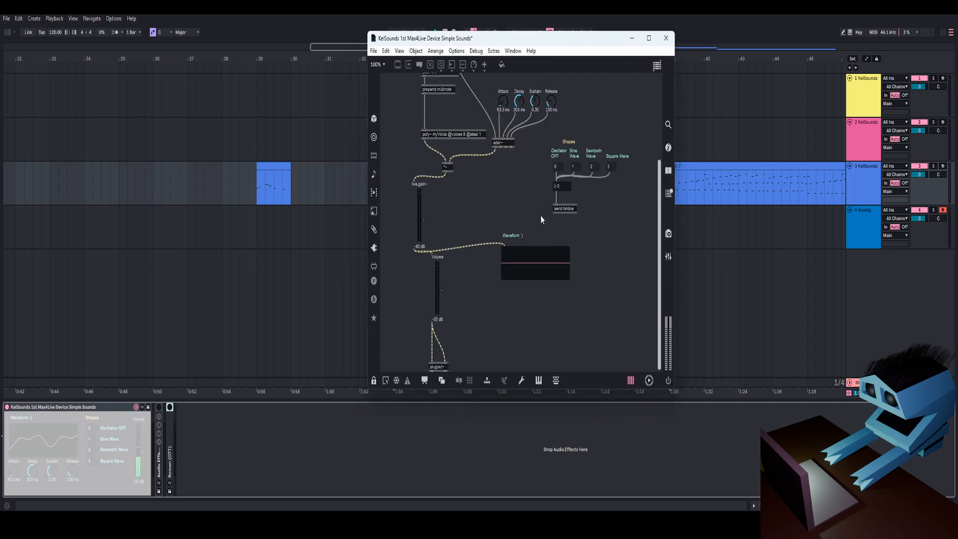
{"action": "scroll", "coordinate": [514, 224], "scroll_direction": "up", "scroll_amount": 1}
{"action": "key", "text": "ctrl+e"}
{"action": "scroll", "coordinate": [510, 226], "scroll_direction": "up", "scroll_amount": 3}
{"action": "scroll", "coordinate": [402, 295], "scroll_direction": "down", "scroll_amount": 2}
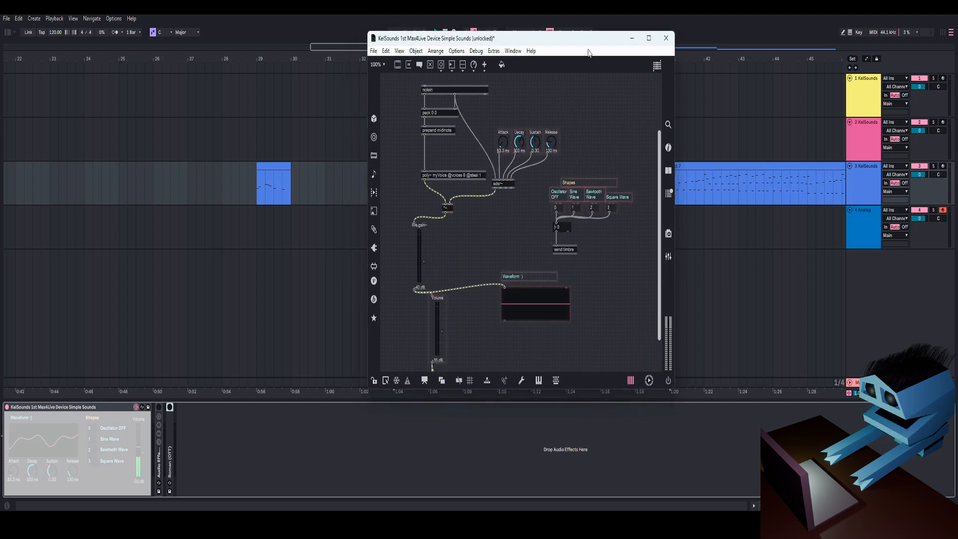
{"action": "left_click_drag", "start_coordinate": [591, 42], "coordinate": [608, 67]}
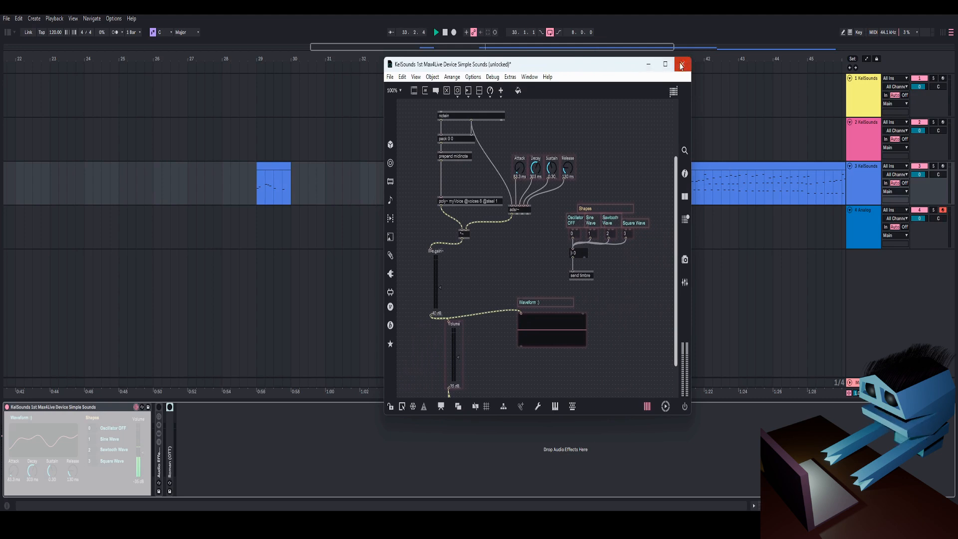
{"action": "scroll", "coordinate": [606, 208], "scroll_direction": "down", "scroll_amount": 2}
{"action": "key", "text": "ctrl+e"}
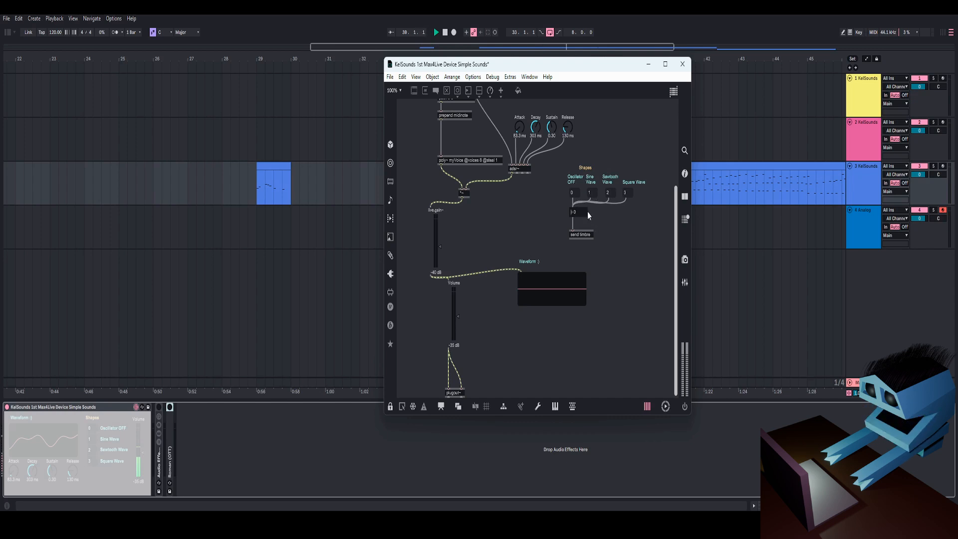
Step: Switch the oscillator shape to sine, square and Oscillator OFF to test the timbre selection
{"action": "left_click", "coordinate": [589, 192]}
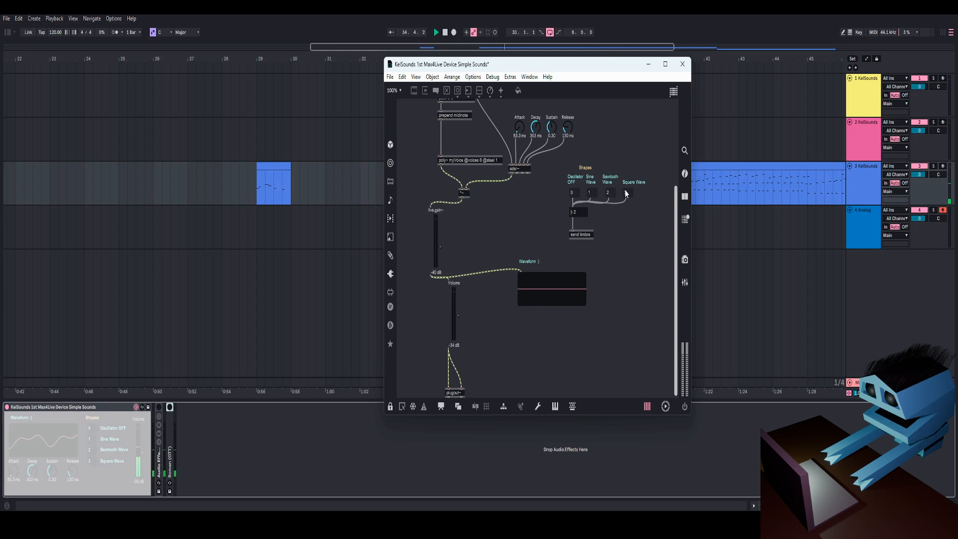
{"action": "left_click", "coordinate": [625, 193]}
{"action": "left_click", "coordinate": [572, 192]}
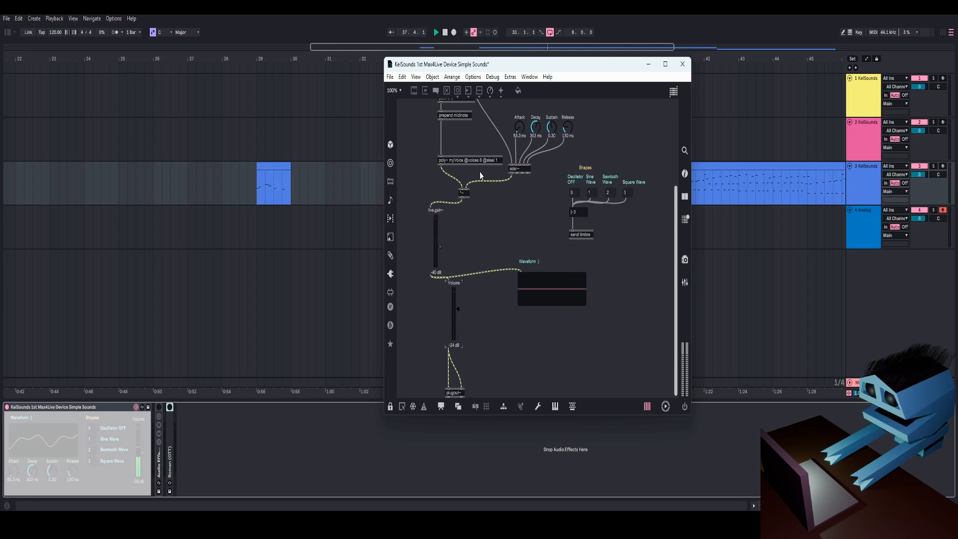
Step: Open the myVoice subpatcher from poly~, view the receive object's help file, and close both windows
{"action": "double_click", "coordinate": [469, 160]}
{"action": "left_click_drag", "start_coordinate": [572, 343], "coordinate": [538, 343]}
{"action": "left_click_drag", "start_coordinate": [540, 75], "coordinate": [508, 79]}
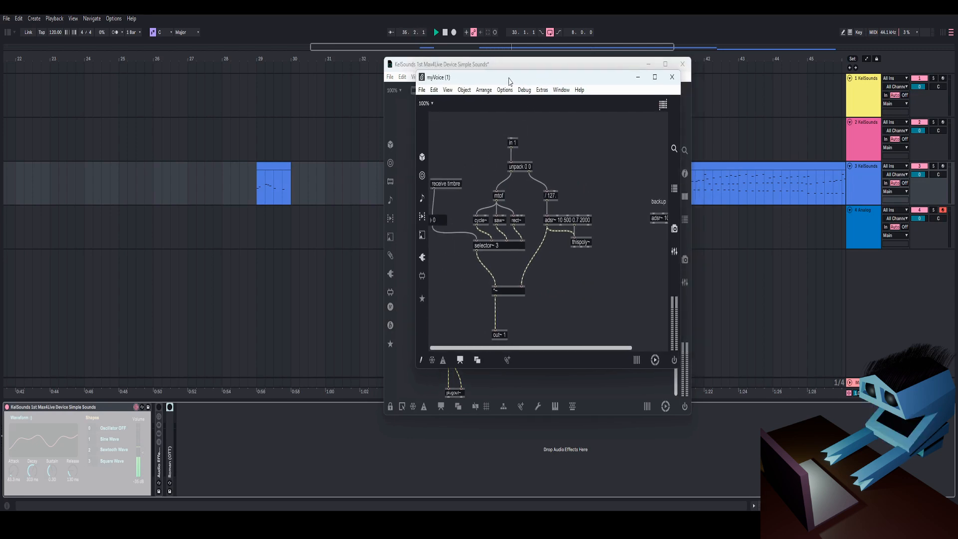
{"action": "left_click", "coordinate": [419, 353]}
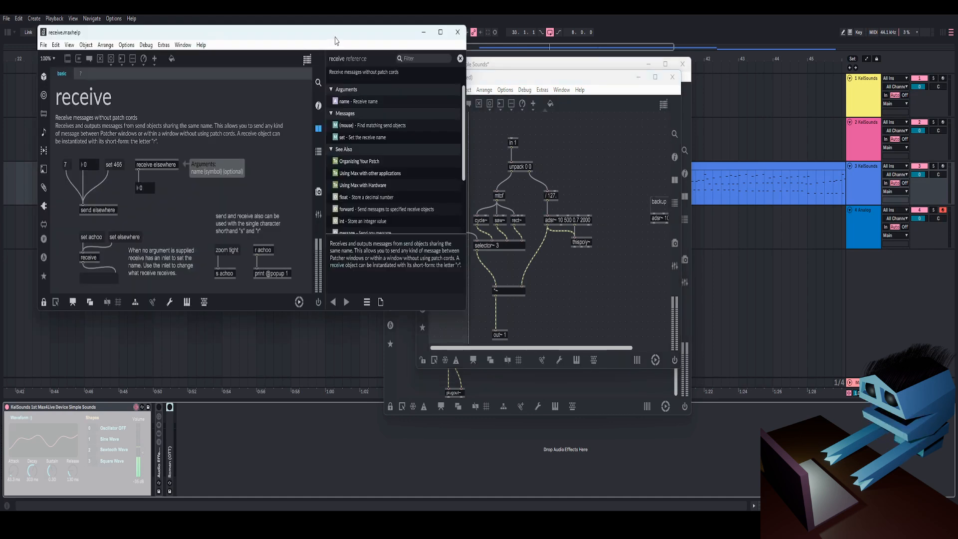
{"action": "left_click_drag", "start_coordinate": [334, 42], "coordinate": [660, 71]}
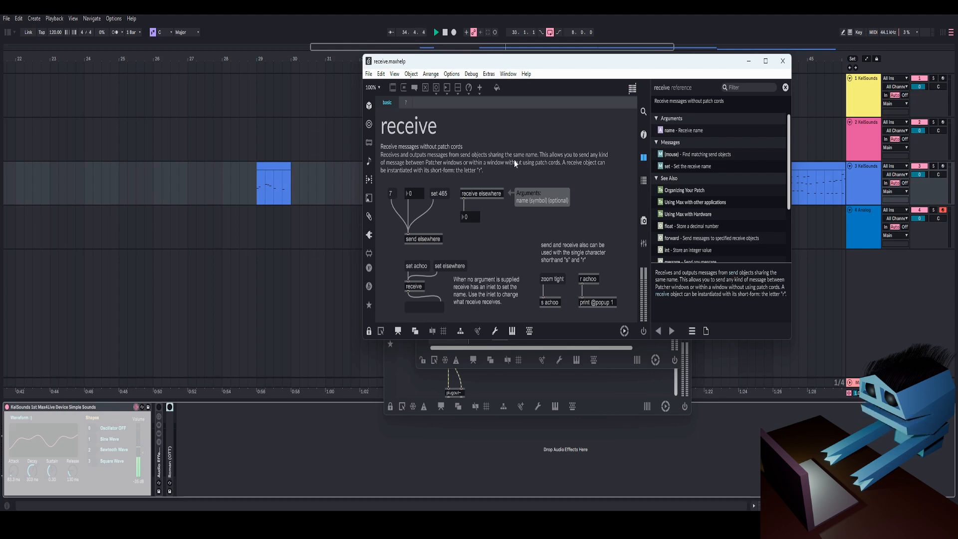
{"action": "left_click", "coordinate": [783, 61]}
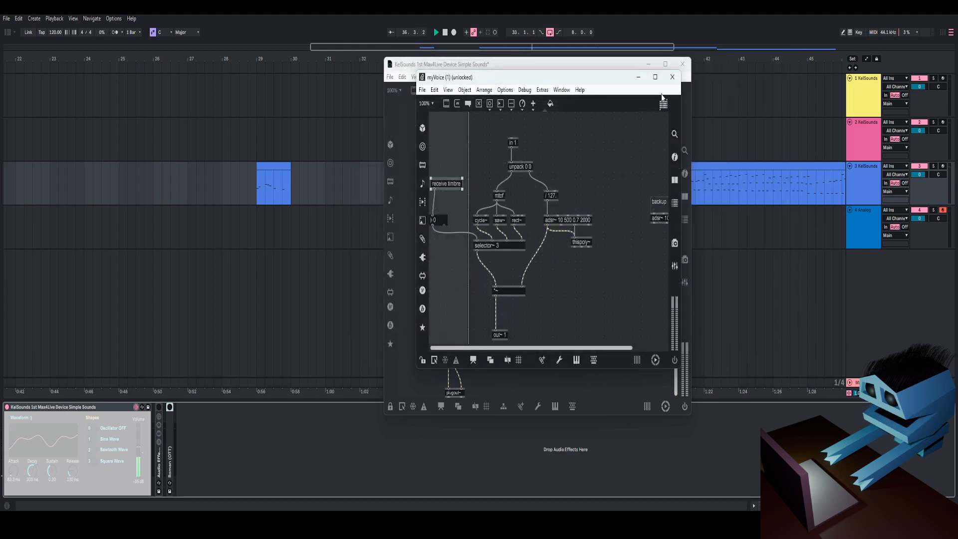
{"action": "left_click", "coordinate": [672, 76]}
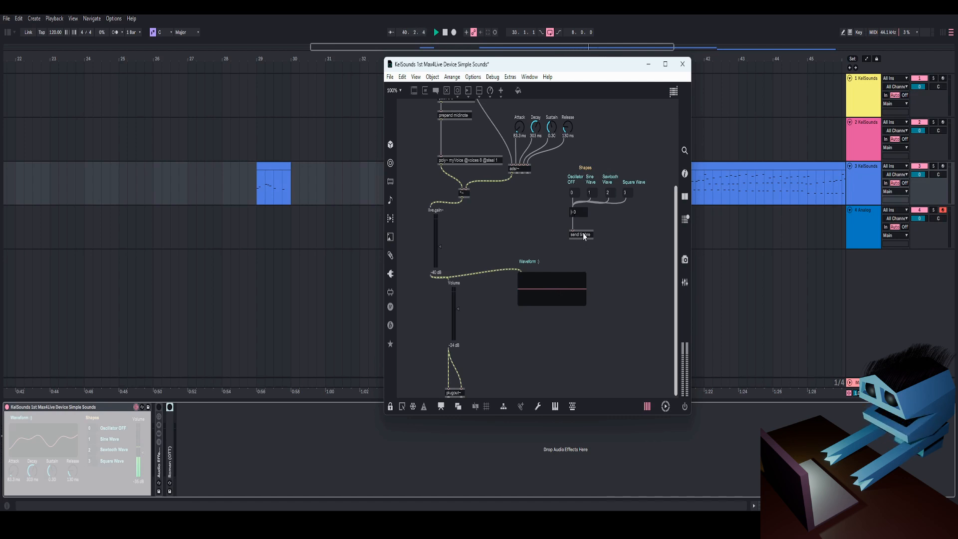
Step: Reopen the myVoice subpatcher, examine the adsr~ and thispoly~ objects, and close it
{"action": "double_click", "coordinate": [473, 161]}
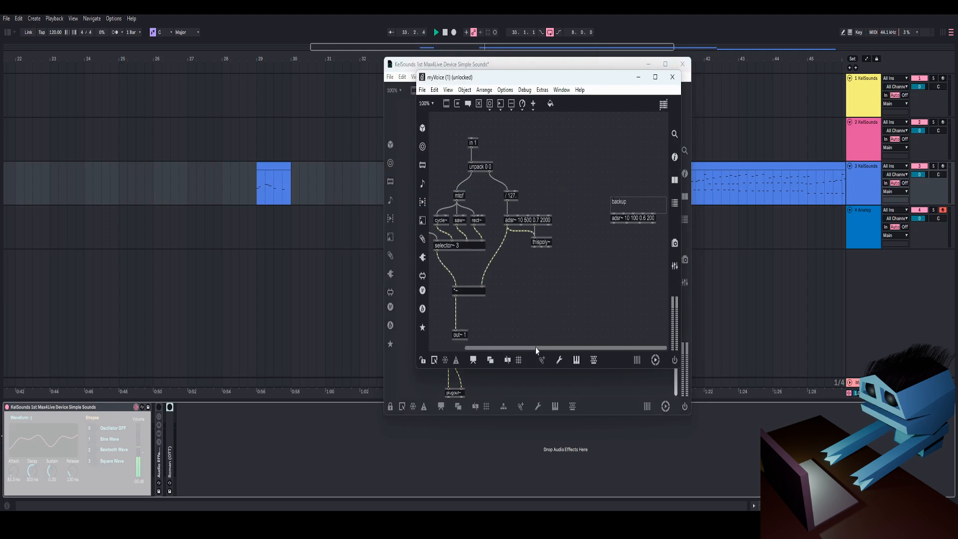
{"action": "left_click_drag", "start_coordinate": [537, 351], "coordinate": [502, 351]}
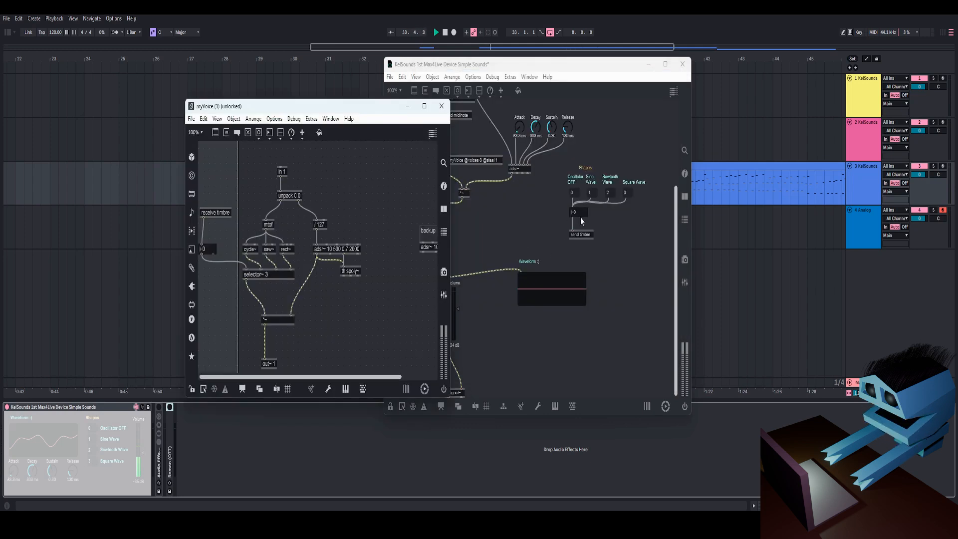
{"action": "left_click_drag", "start_coordinate": [369, 109], "coordinate": [588, 79]}
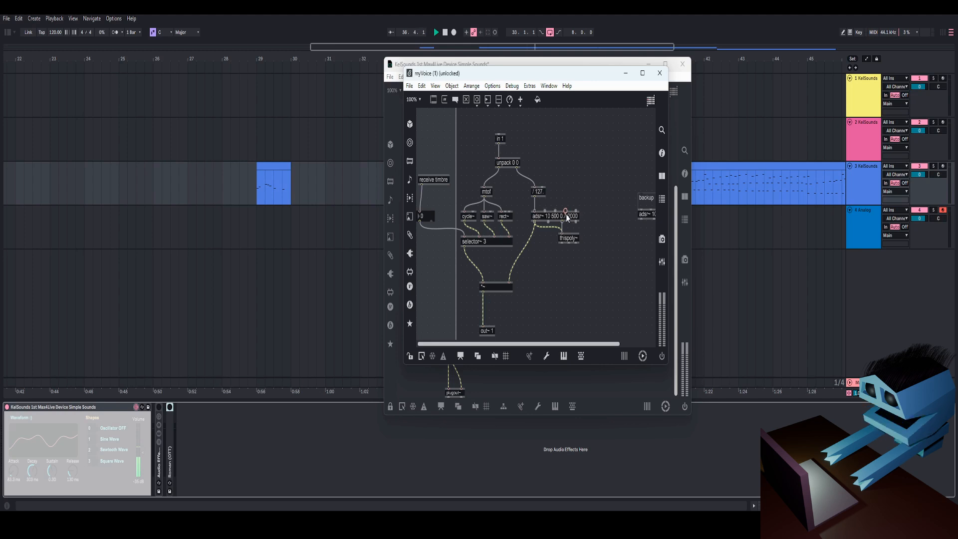
{"action": "left_click_drag", "start_coordinate": [544, 167], "coordinate": [591, 215]}
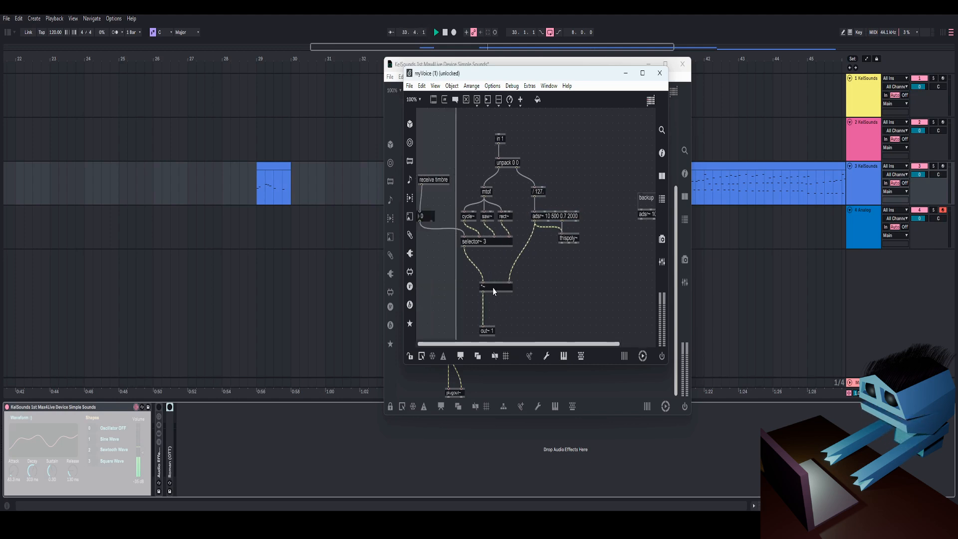
{"action": "left_click", "coordinate": [567, 242]}
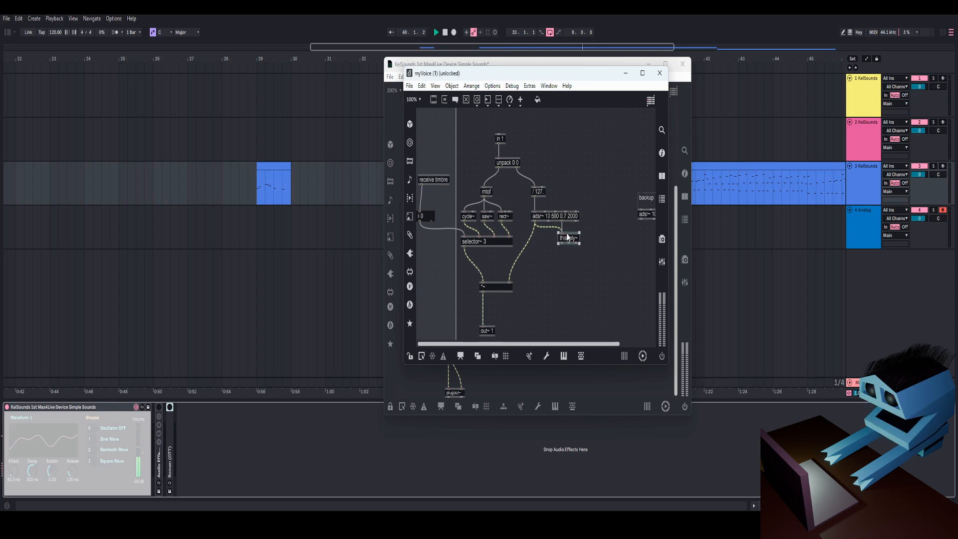
{"action": "left_click", "coordinate": [581, 280]}
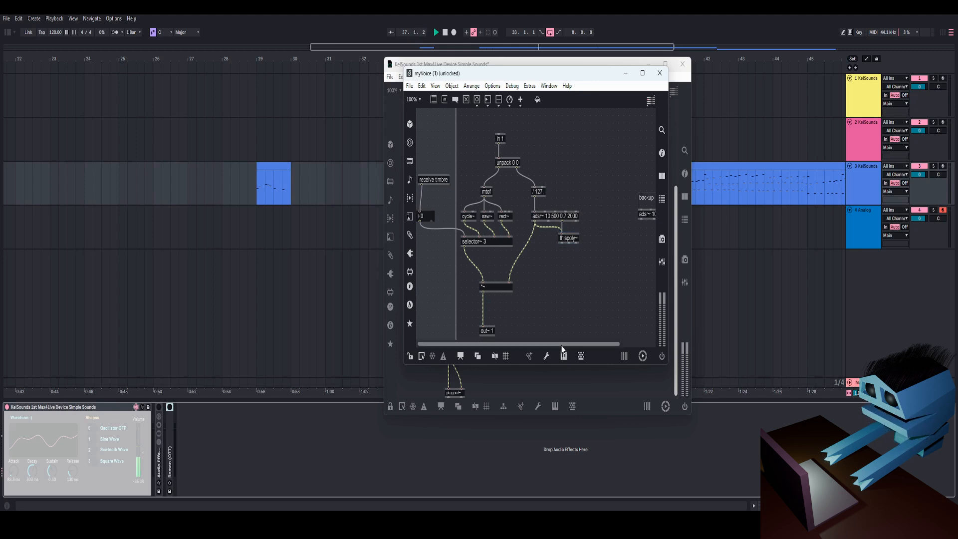
{"action": "left_click", "coordinate": [673, 102]}
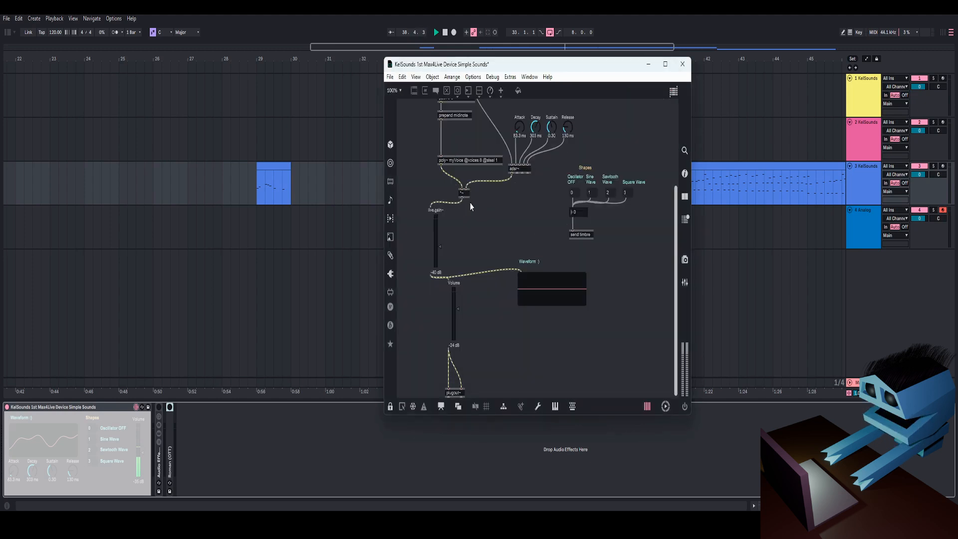
Step: Navigate the arrangement to the RootNoteF#0 clip region
{"action": "scroll", "coordinate": [467, 201], "scroll_direction": "up", "scroll_amount": 3}
{"action": "scroll", "coordinate": [524, 274], "scroll_direction": "down", "scroll_amount": 5}
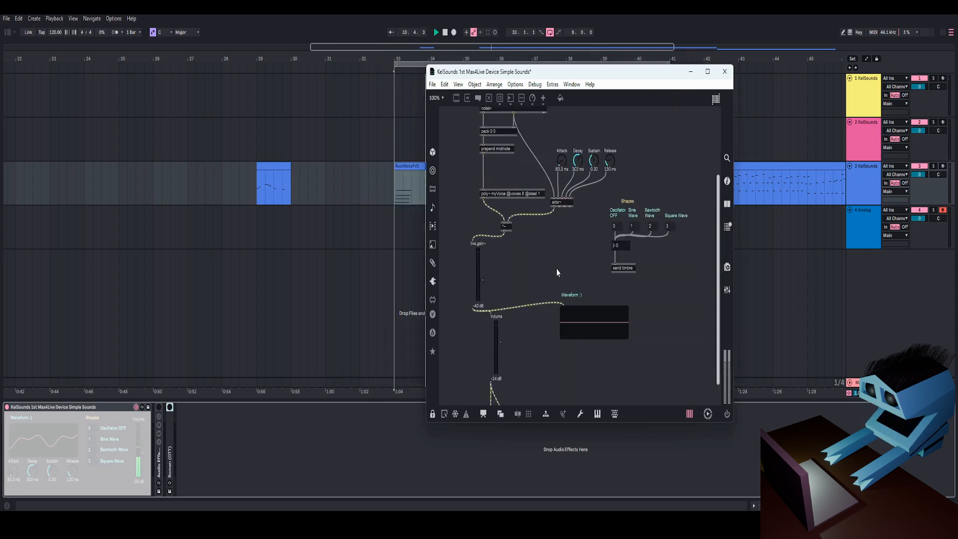
{"action": "scroll", "coordinate": [556, 268], "scroll_direction": "down", "scroll_amount": 1}
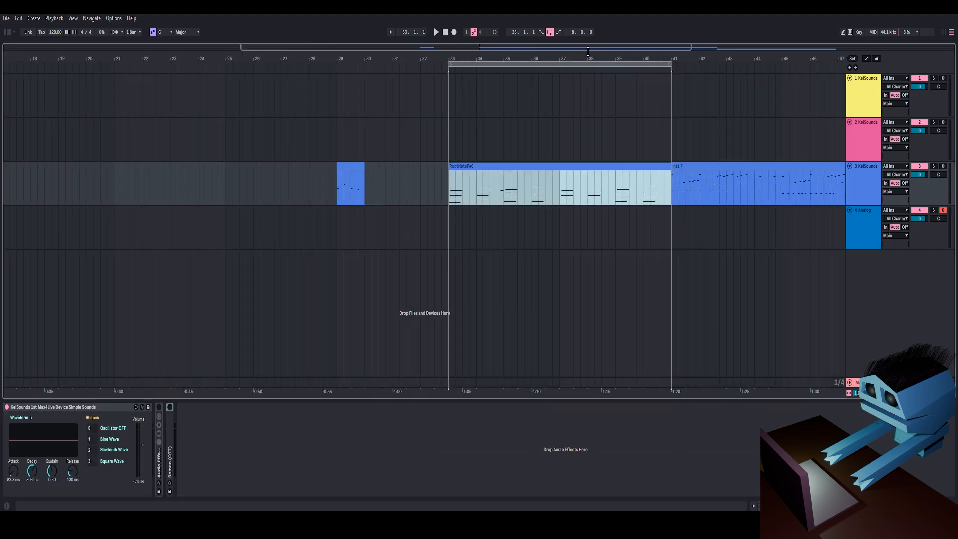
{"action": "left_click_drag", "start_coordinate": [582, 59], "coordinate": [542, 82]}
{"action": "left_click_drag", "start_coordinate": [470, 59], "coordinate": [493, 92]}
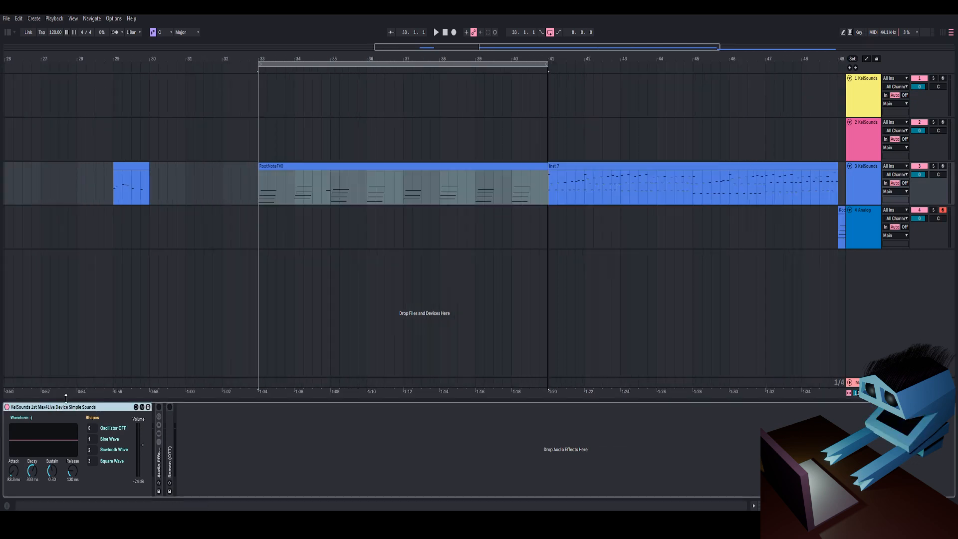
{"action": "left_click_drag", "start_coordinate": [380, 57], "coordinate": [502, 59]}
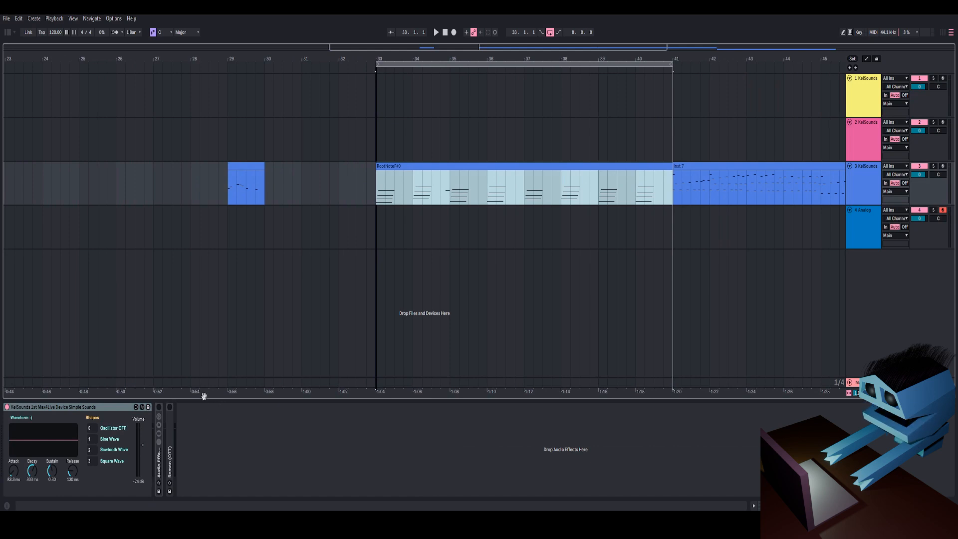
Step: Open the Phase Plant plugin window and close it
{"action": "left_click", "coordinate": [70, 407]}
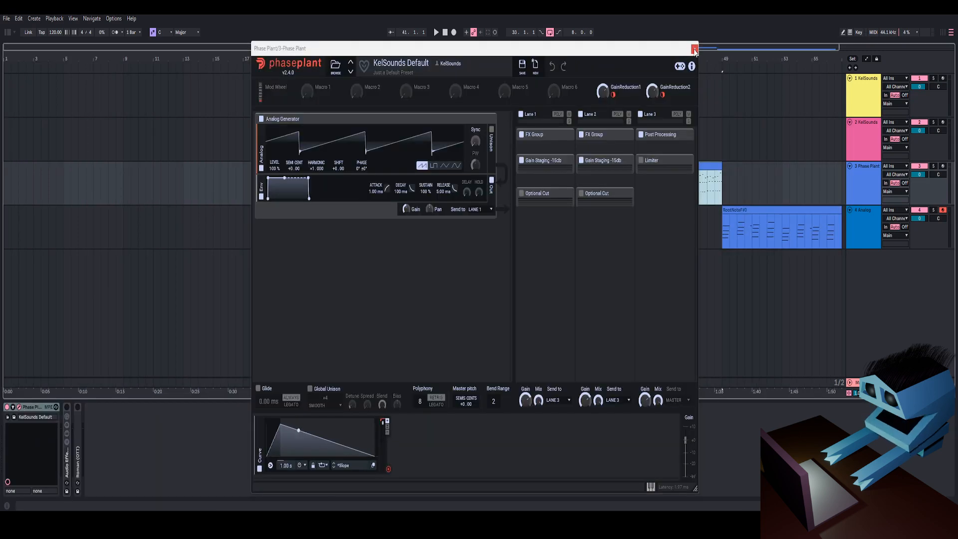
{"action": "left_click", "coordinate": [695, 50]}
{"action": "left_click", "coordinate": [552, 166]}
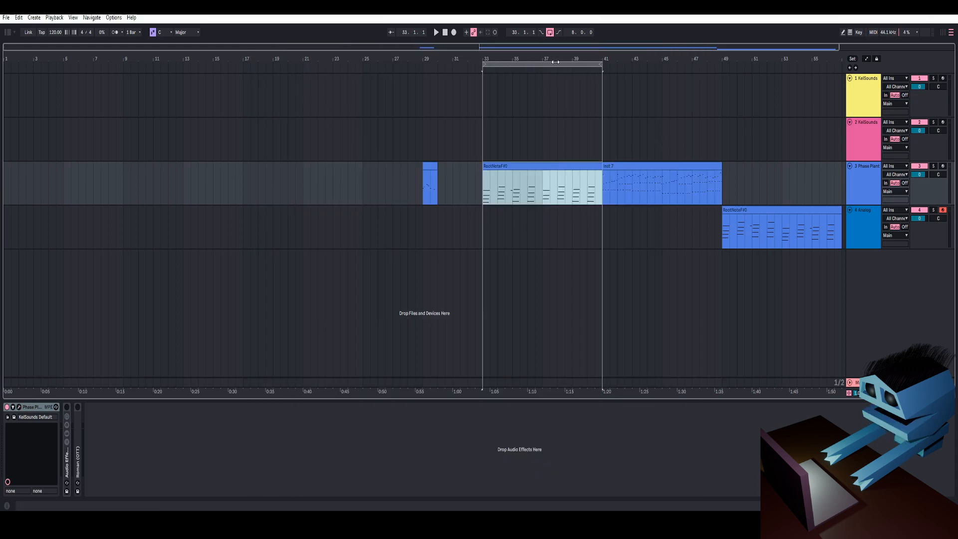
Step: Zoom in on the RootNoteF#0 clip and play it back to hear the polyphonic synth device
{"action": "left_click_drag", "start_coordinate": [556, 60], "coordinate": [553, 95]}
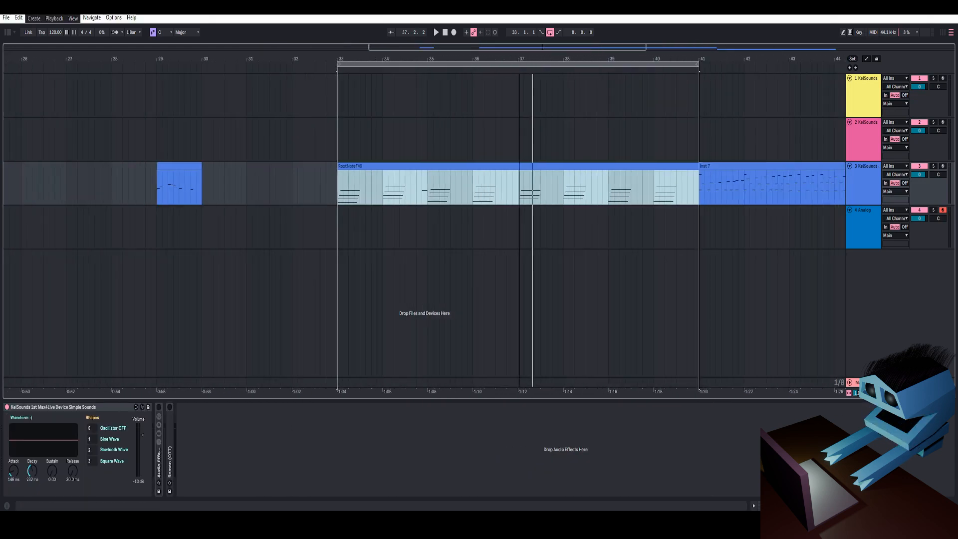
{"action": "mouse_move", "coordinate": [554, 95]}
{"action": "left_mouse_down"}
{"action": "mouse_move", "coordinate": [485, 79]}
{"action": "mouse_move", "coordinate": [566, 63]}
{"action": "mouse_move", "coordinate": [569, 86]}
{"action": "left_mouse_up"}
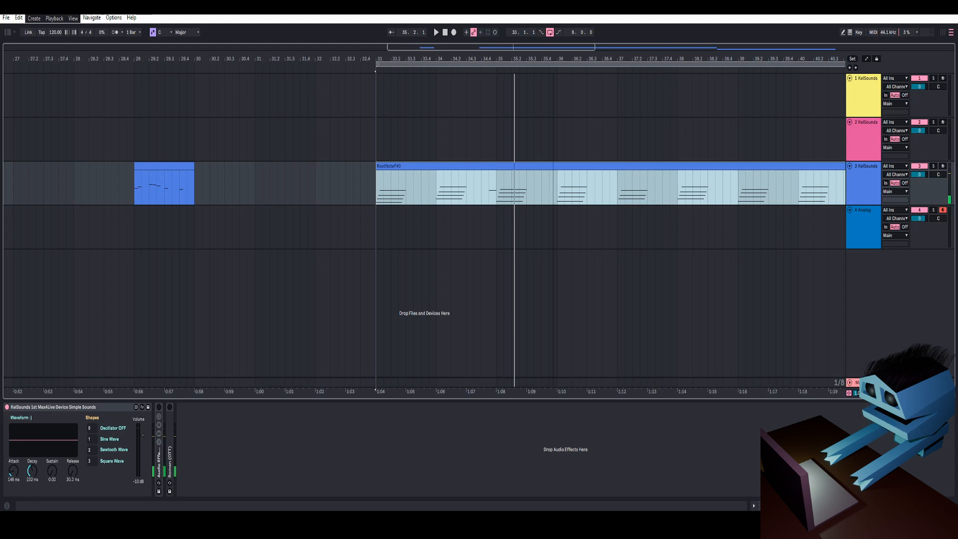
{"action": "left_click_drag", "start_coordinate": [553, 61], "coordinate": [459, 72]}
{"action": "key", "text": "space"}
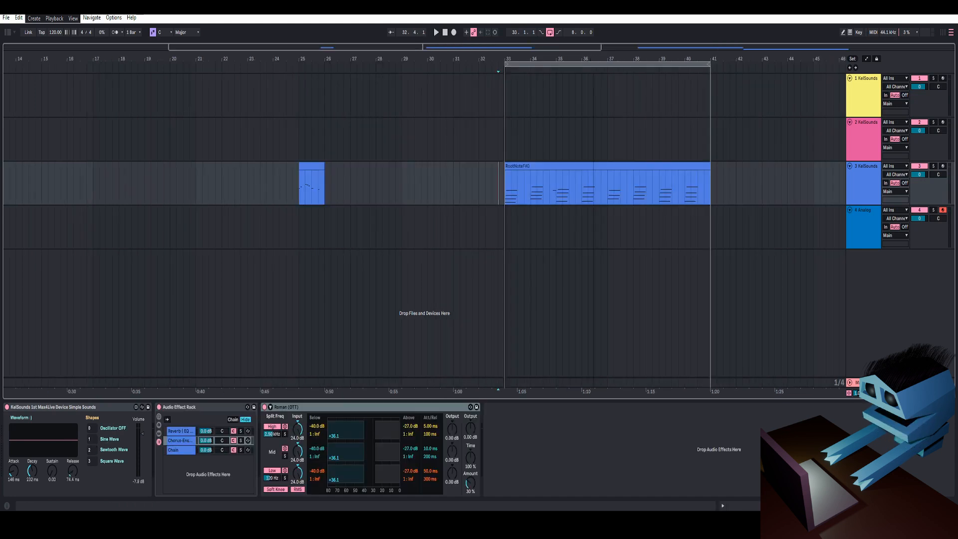
{"action": "left_click_drag", "start_coordinate": [594, 61], "coordinate": [504, 75]}
{"action": "scroll", "coordinate": [550, 59], "scroll_direction": "up", "scroll_amount": 1}
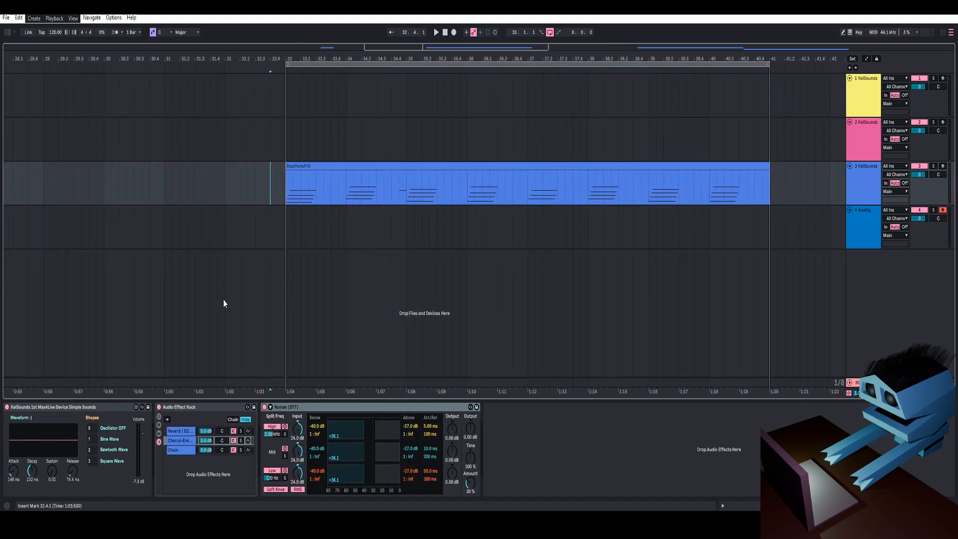